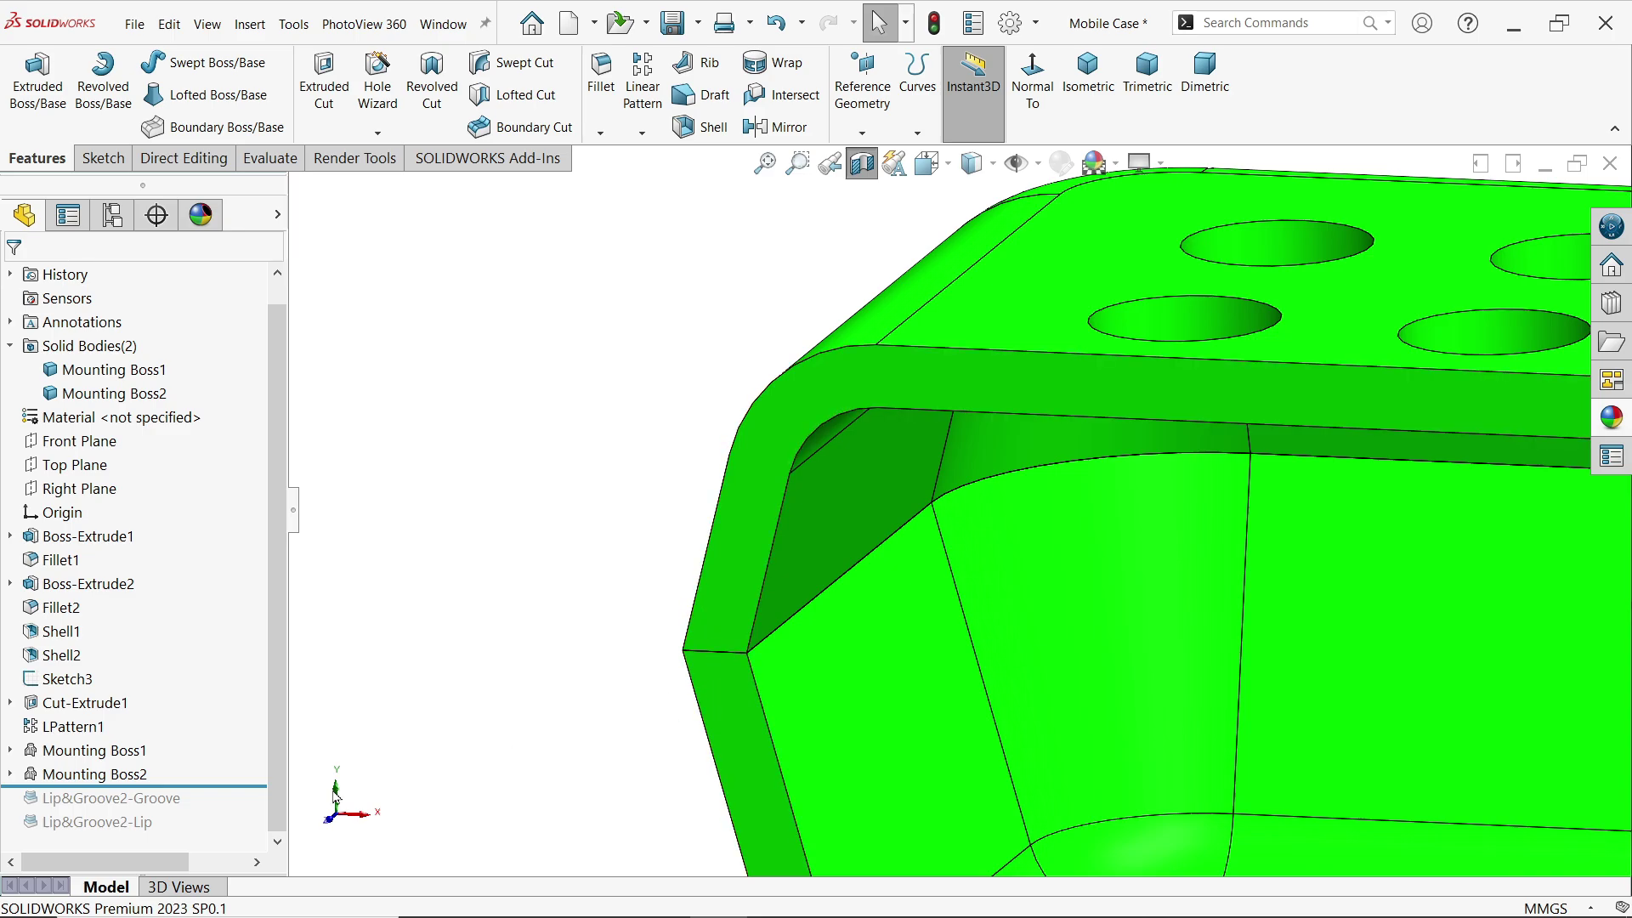
Step: Roll the feature history back to just below Mounting Boss2
drag(236, 783, 229, 831)
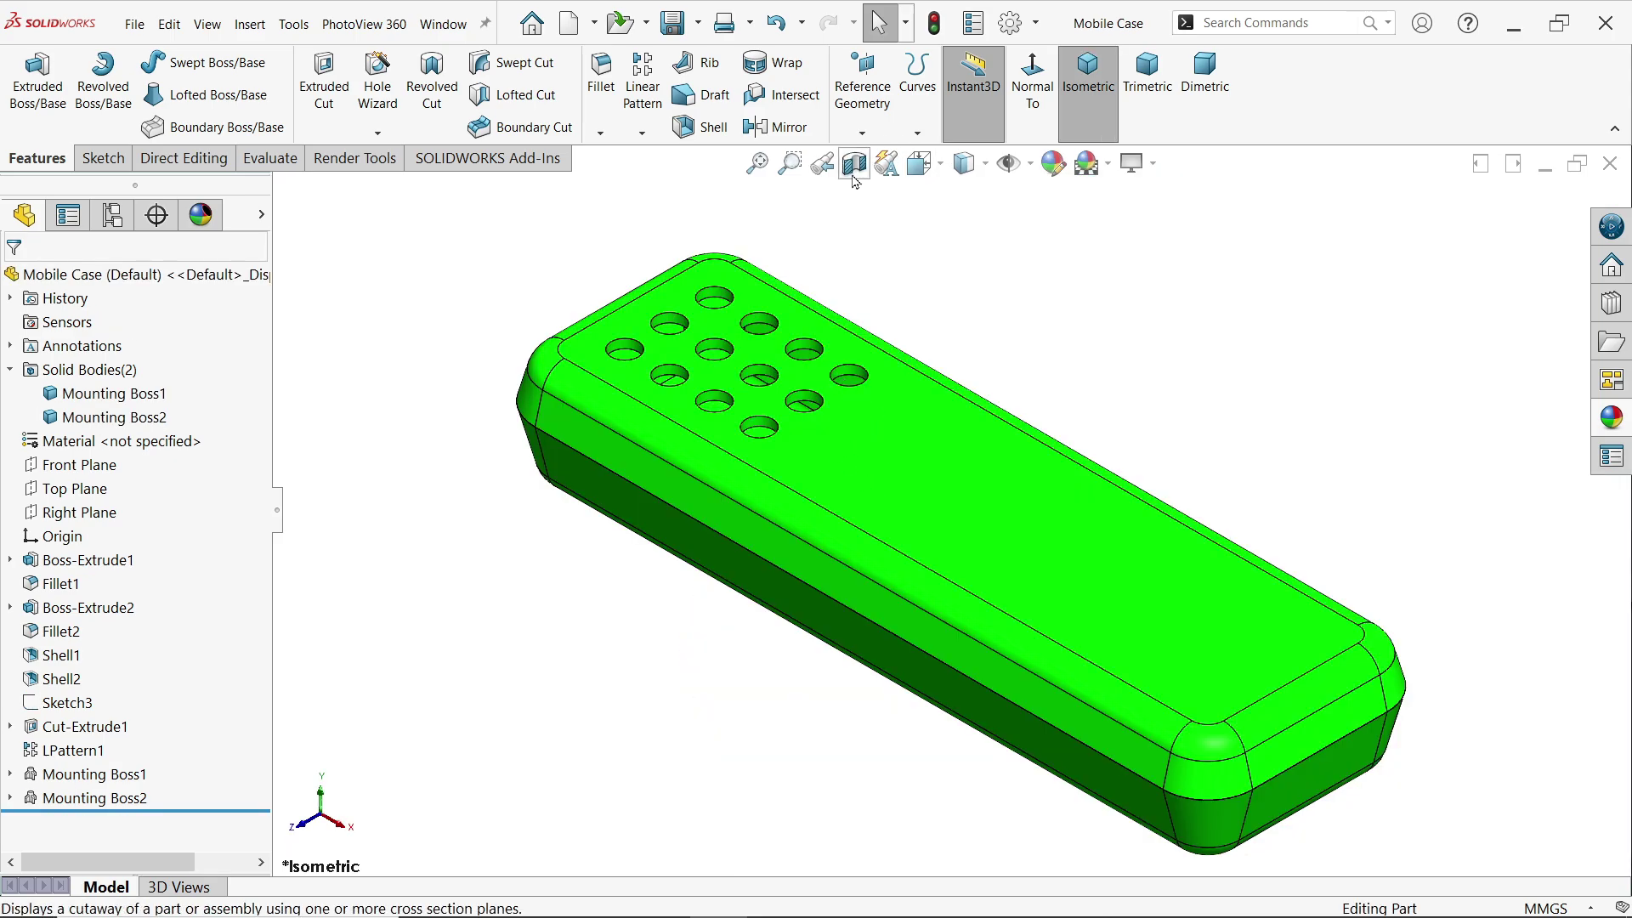
Step: Apply a Front Plane section view and zoom in on the exposed case end
click(852, 173)
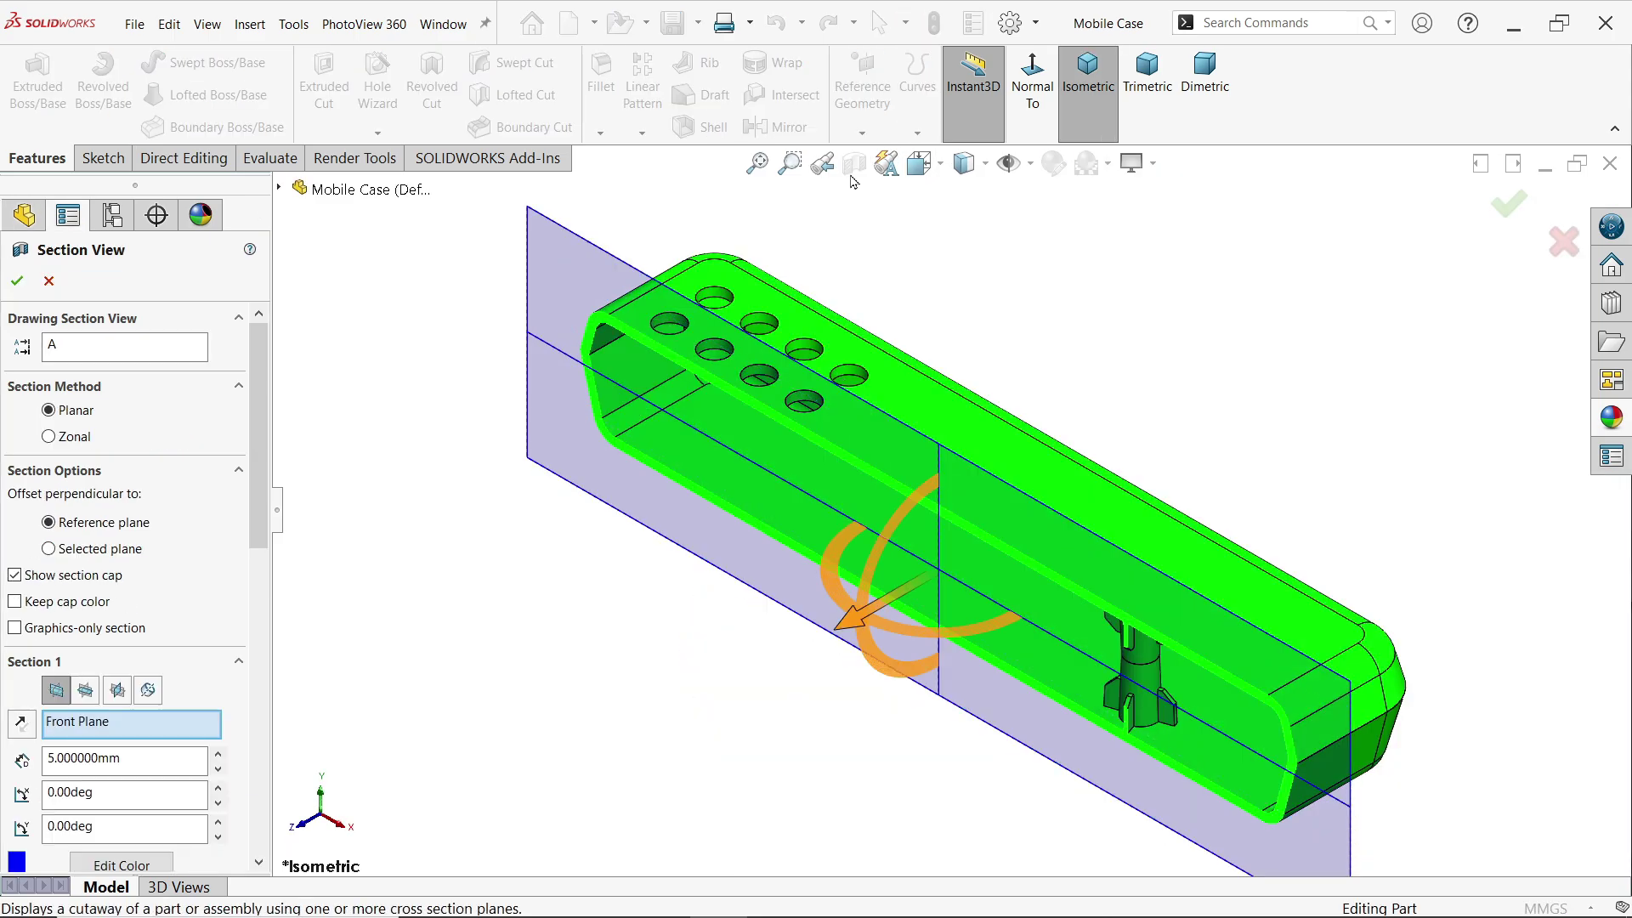
click(42, 283)
scroll(568, 357, down, 5)
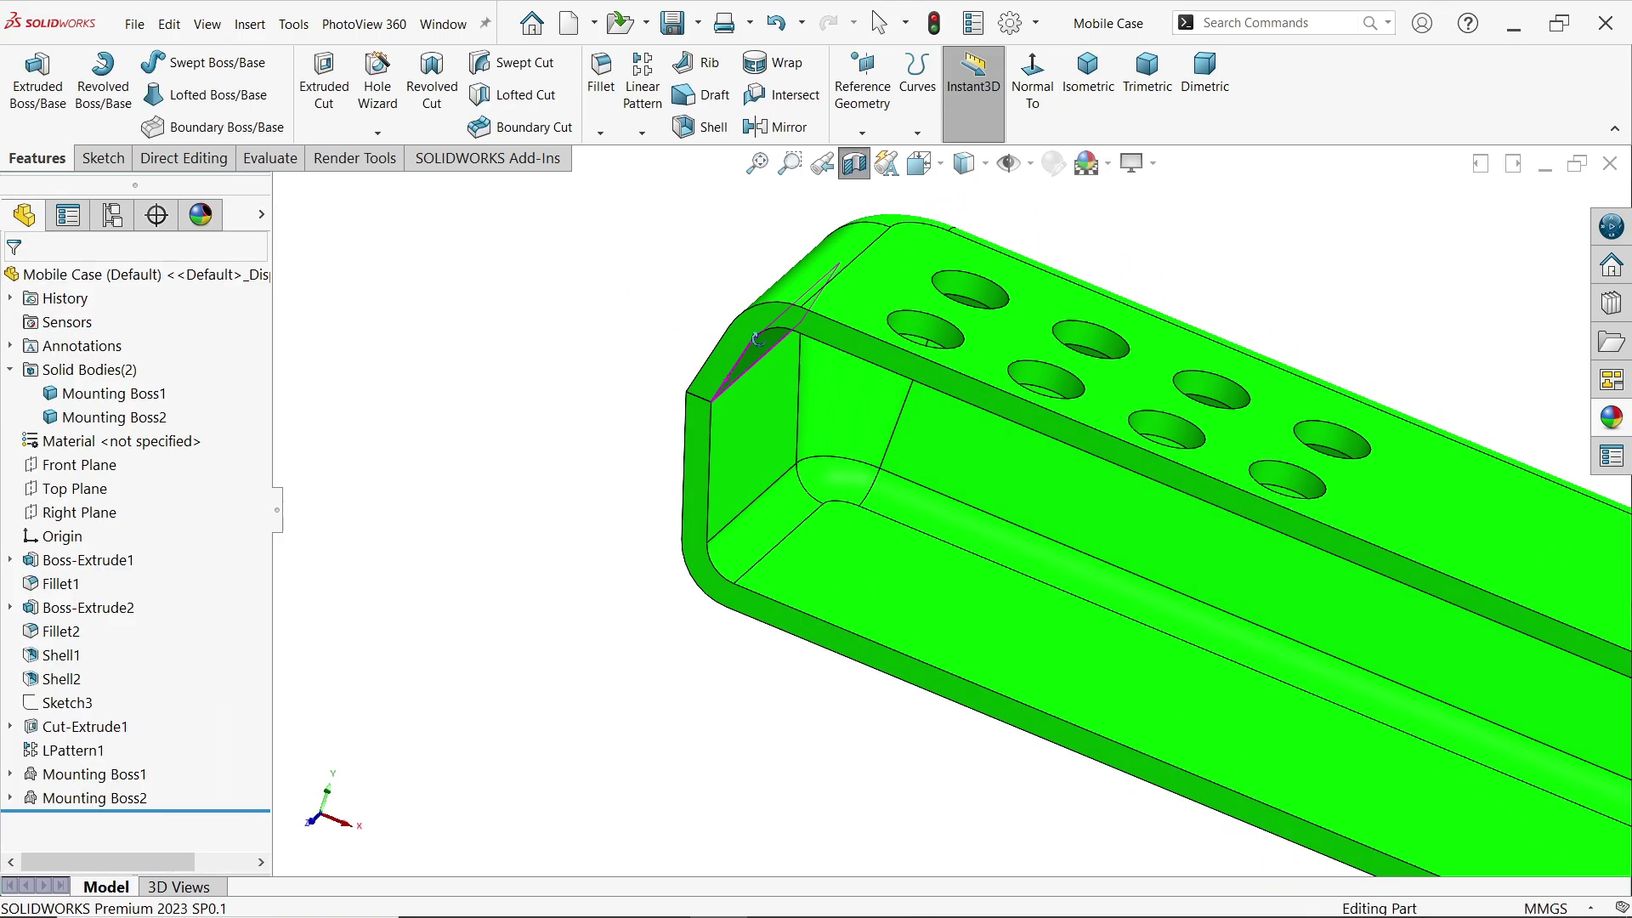
scroll(718, 401, up, 3)
scroll(830, 466, down, 6)
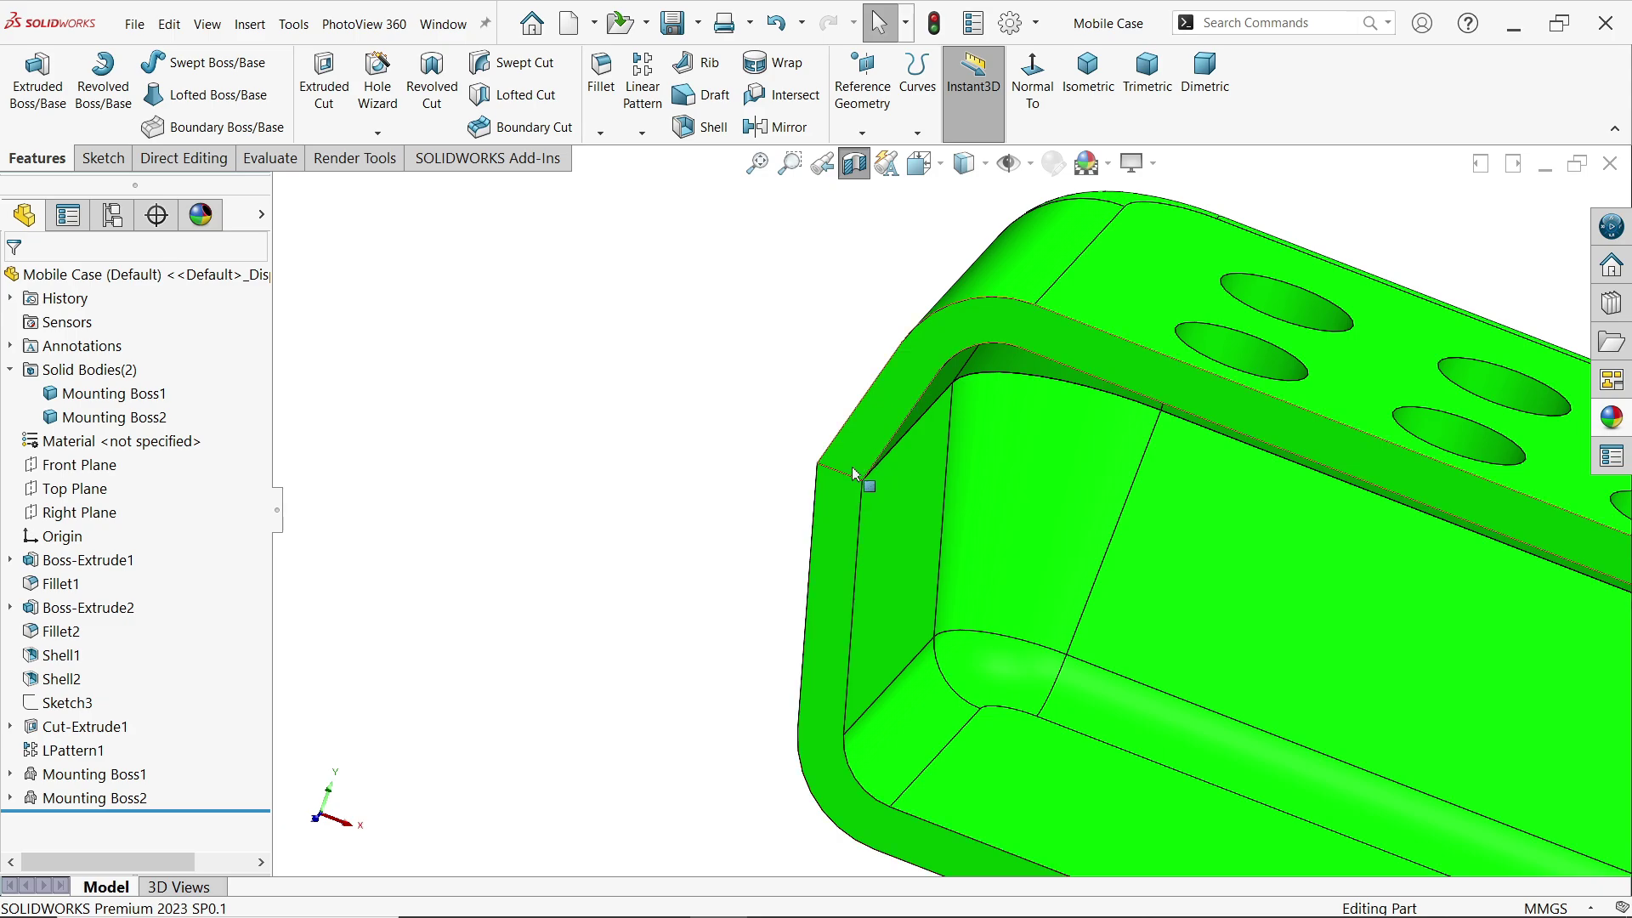
Step: Return to Isometric view and go to Insert > Fastening Feature
click(1088, 74)
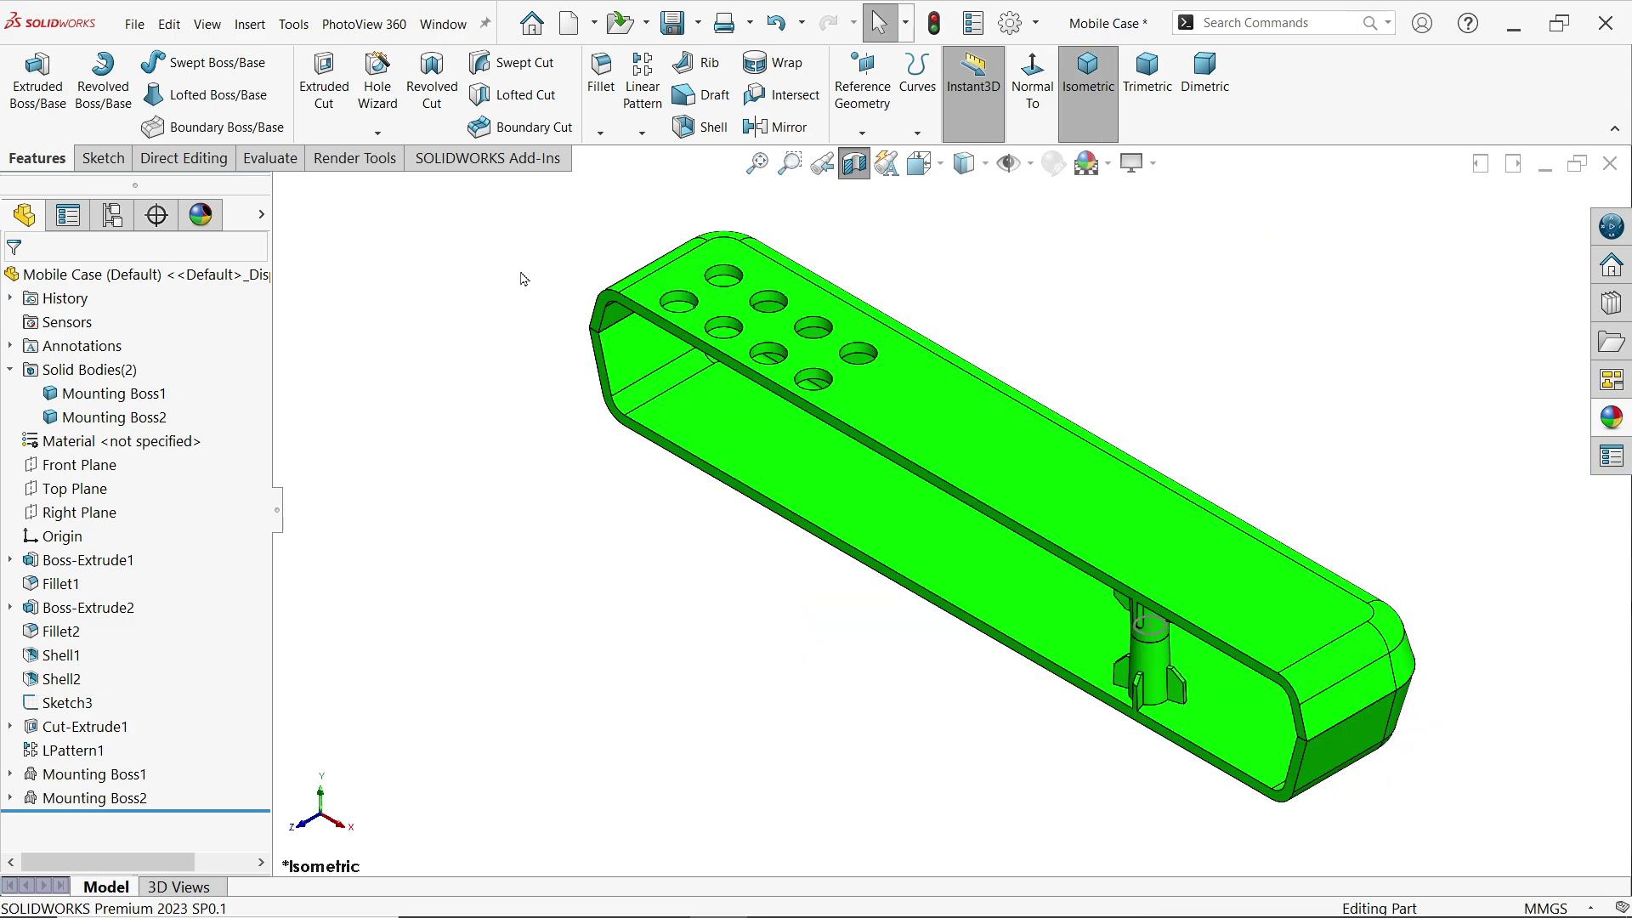
click(250, 25)
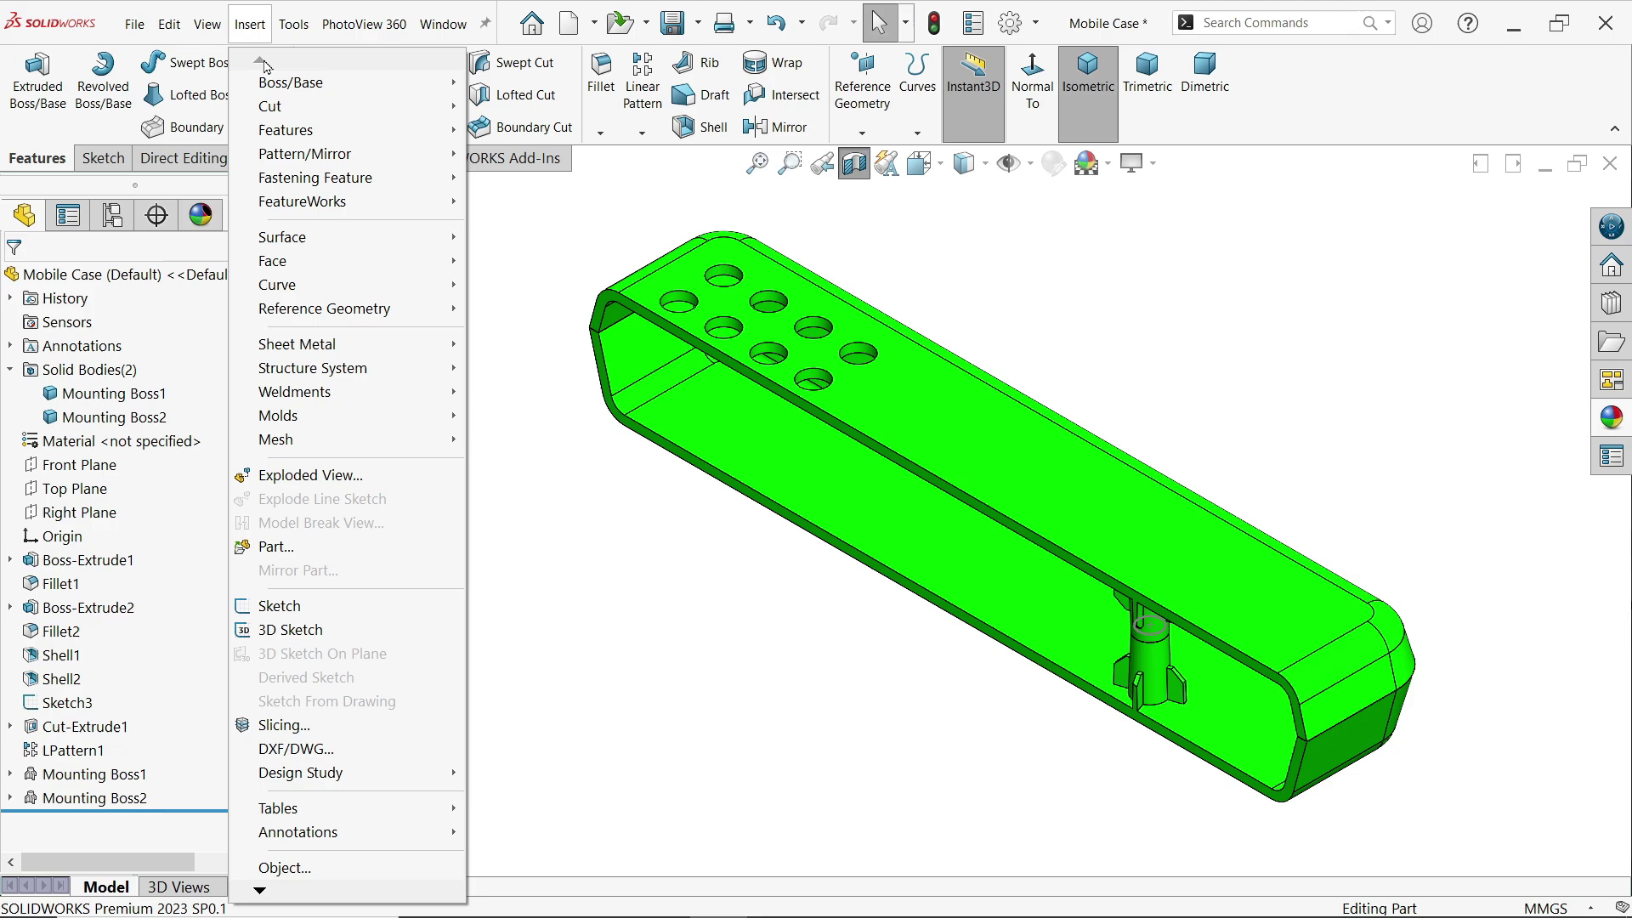
mouse_move(313, 180)
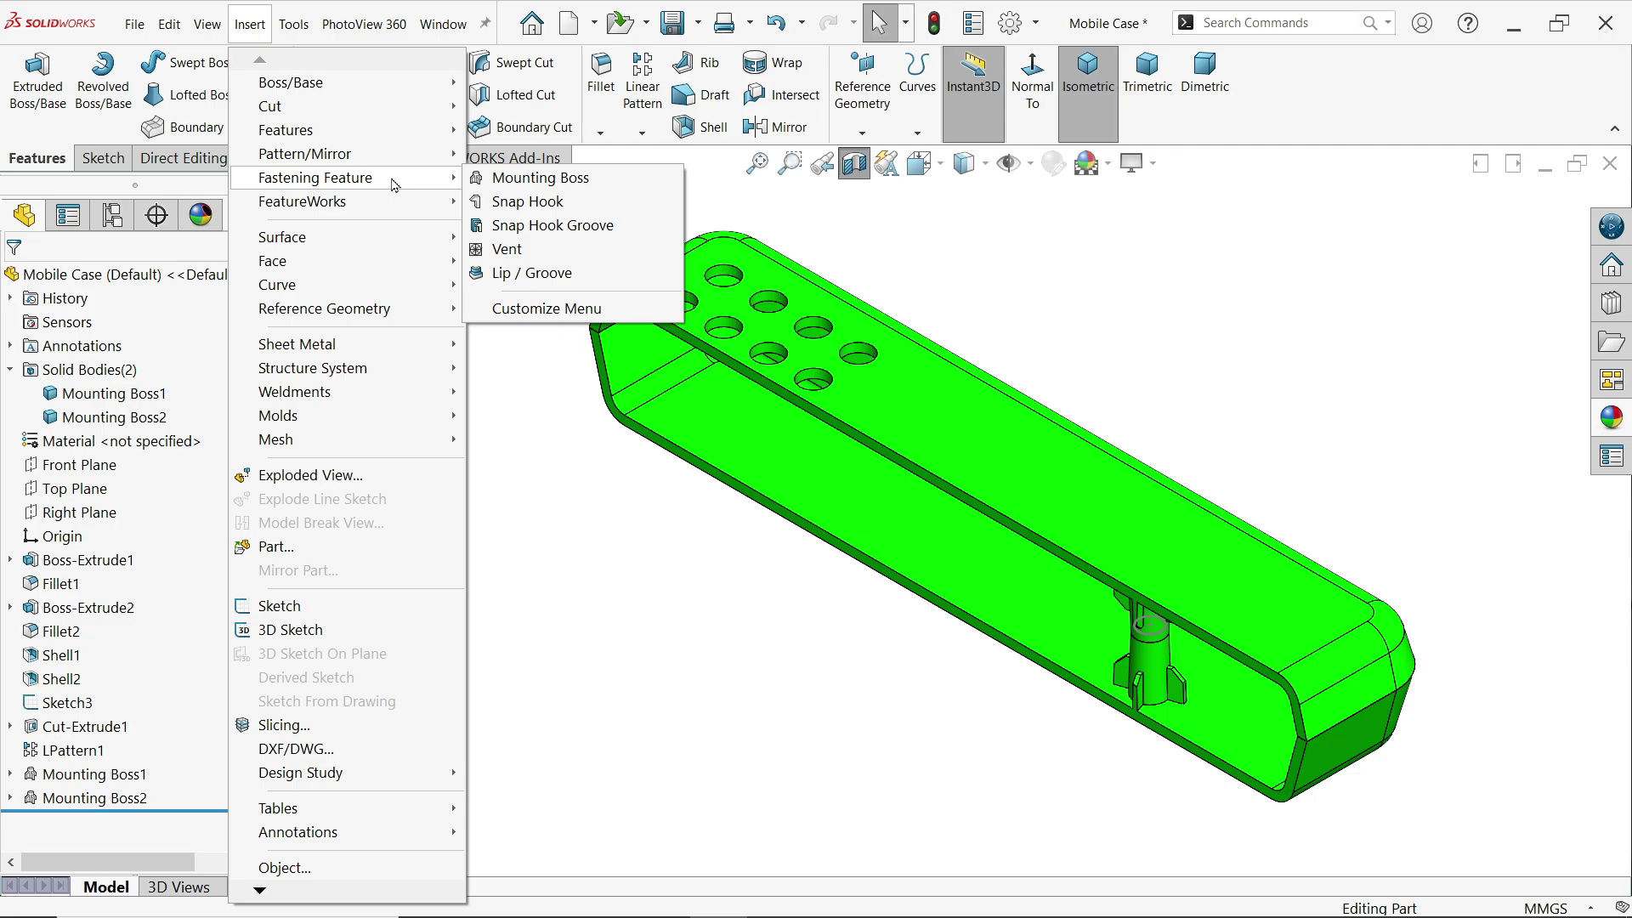
Step: Start Lip/Groove, with Mounting Boss1 as the groove body and Mounting Boss2 as the lip body
click(537, 275)
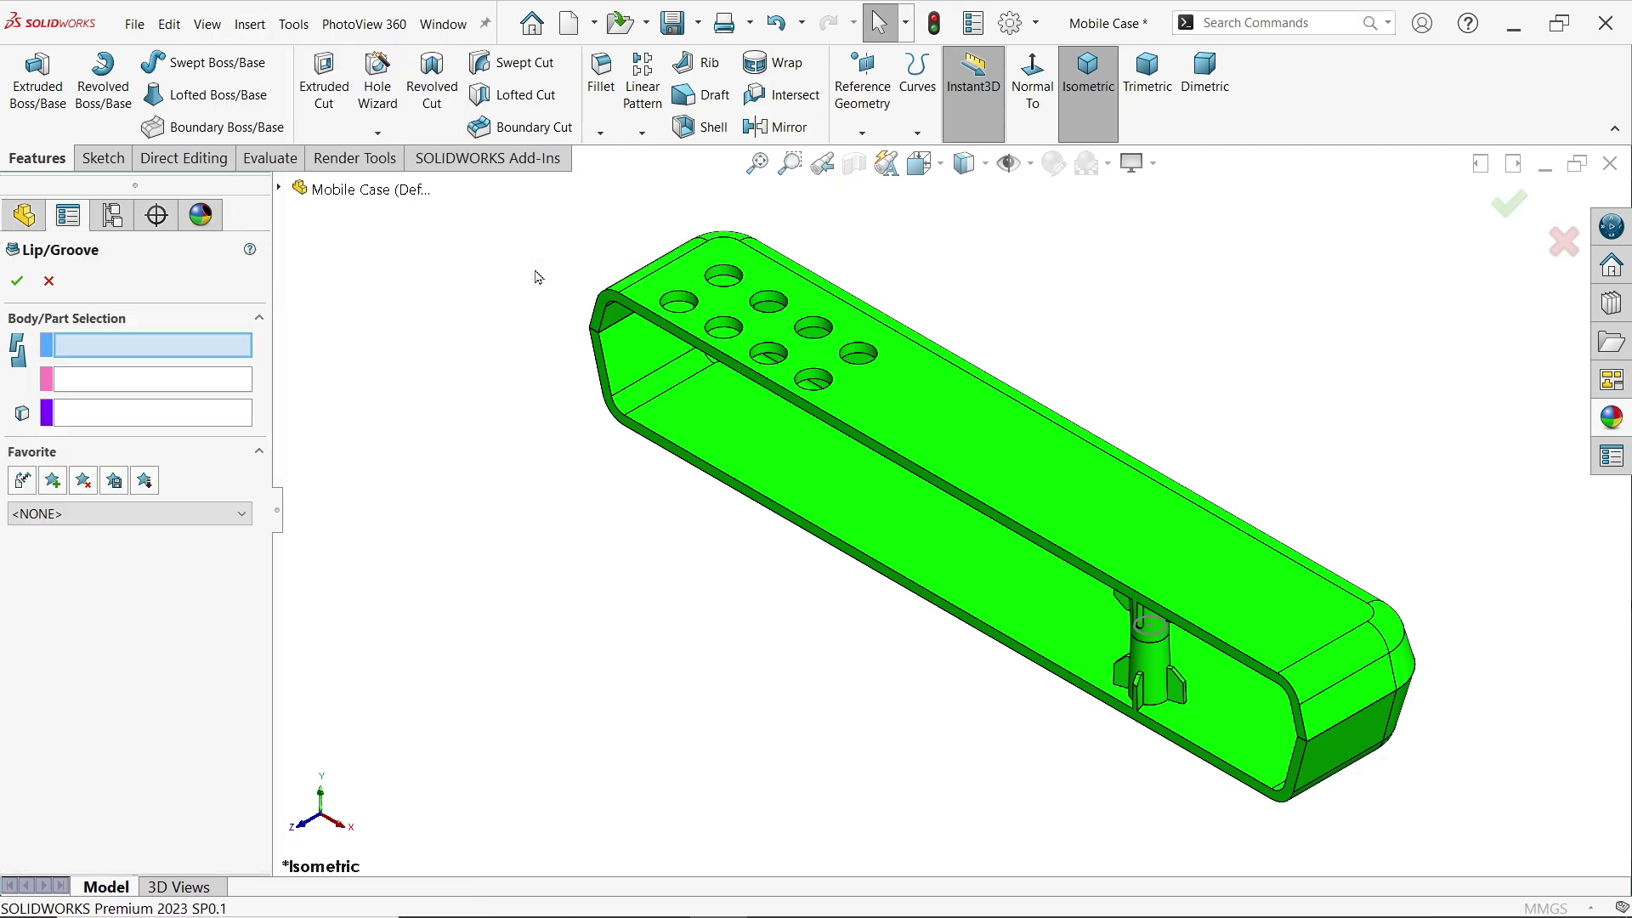
scroll(639, 326, down, 4)
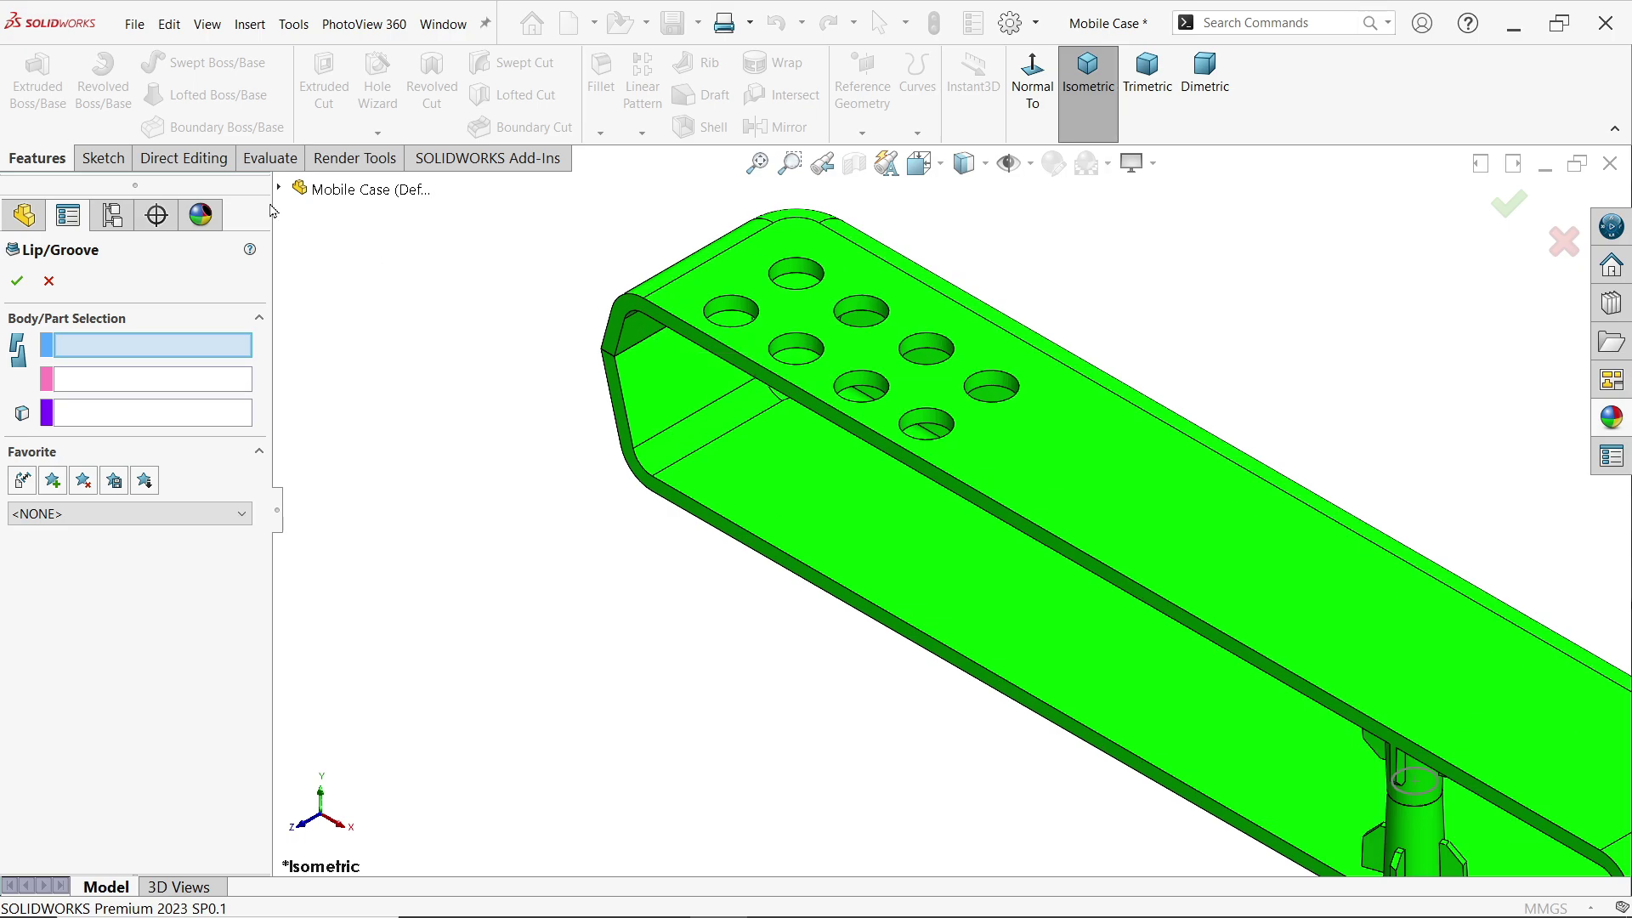
click(283, 190)
scroll(500, 510, up, 3)
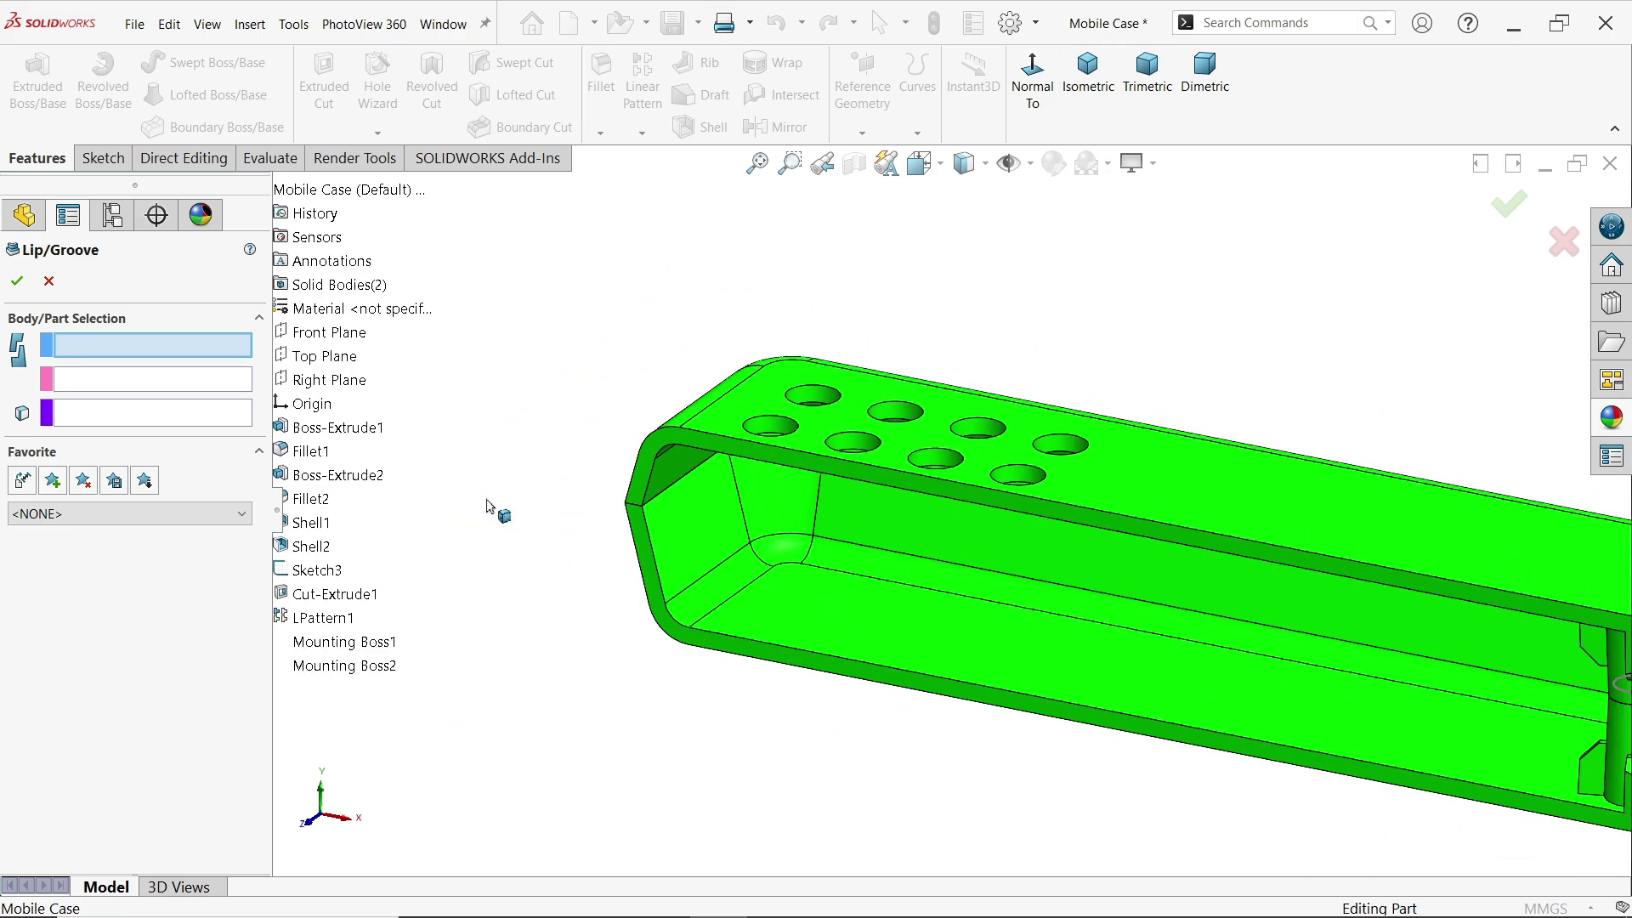
scroll(732, 559, down, 5)
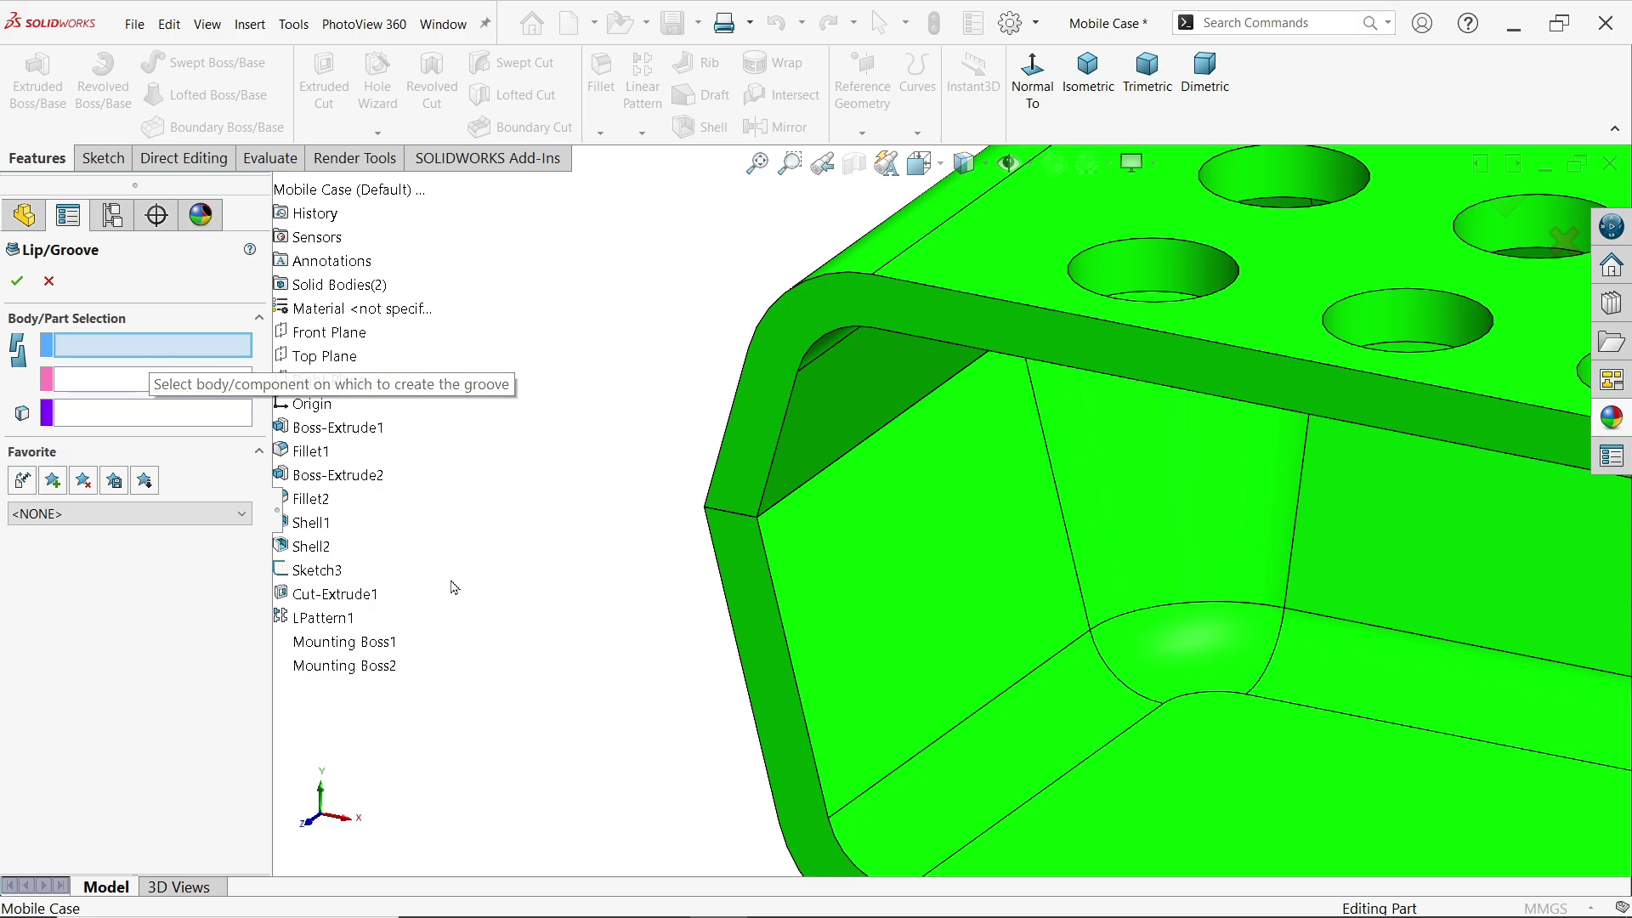
click(772, 676)
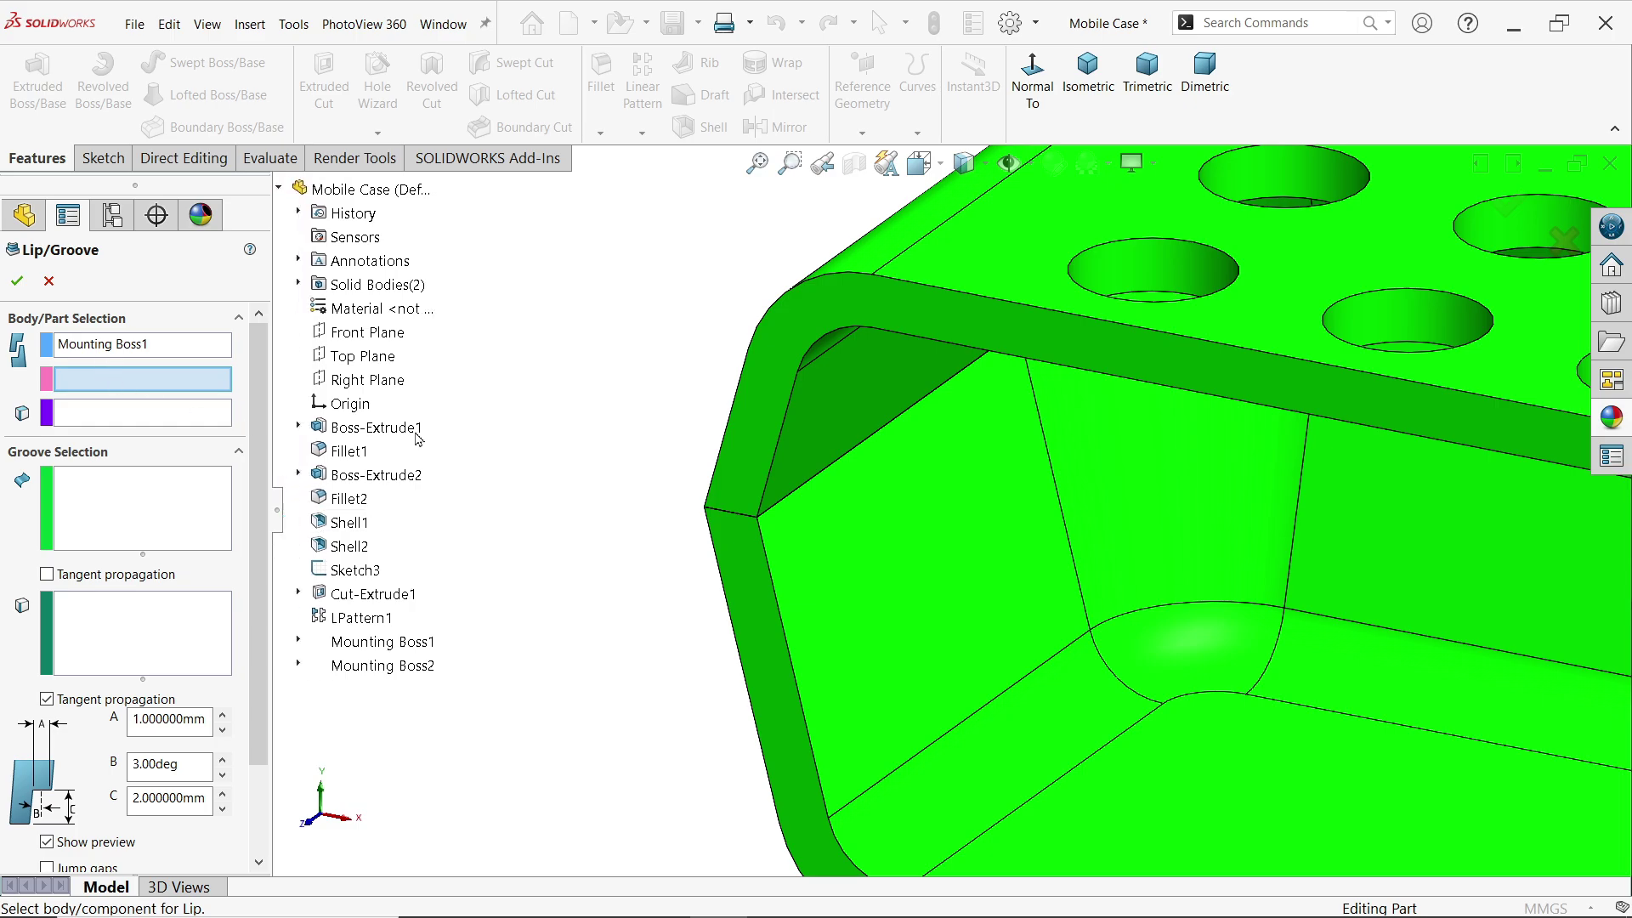
scroll(1205, 523, up, 5)
scroll(746, 504, down, 2)
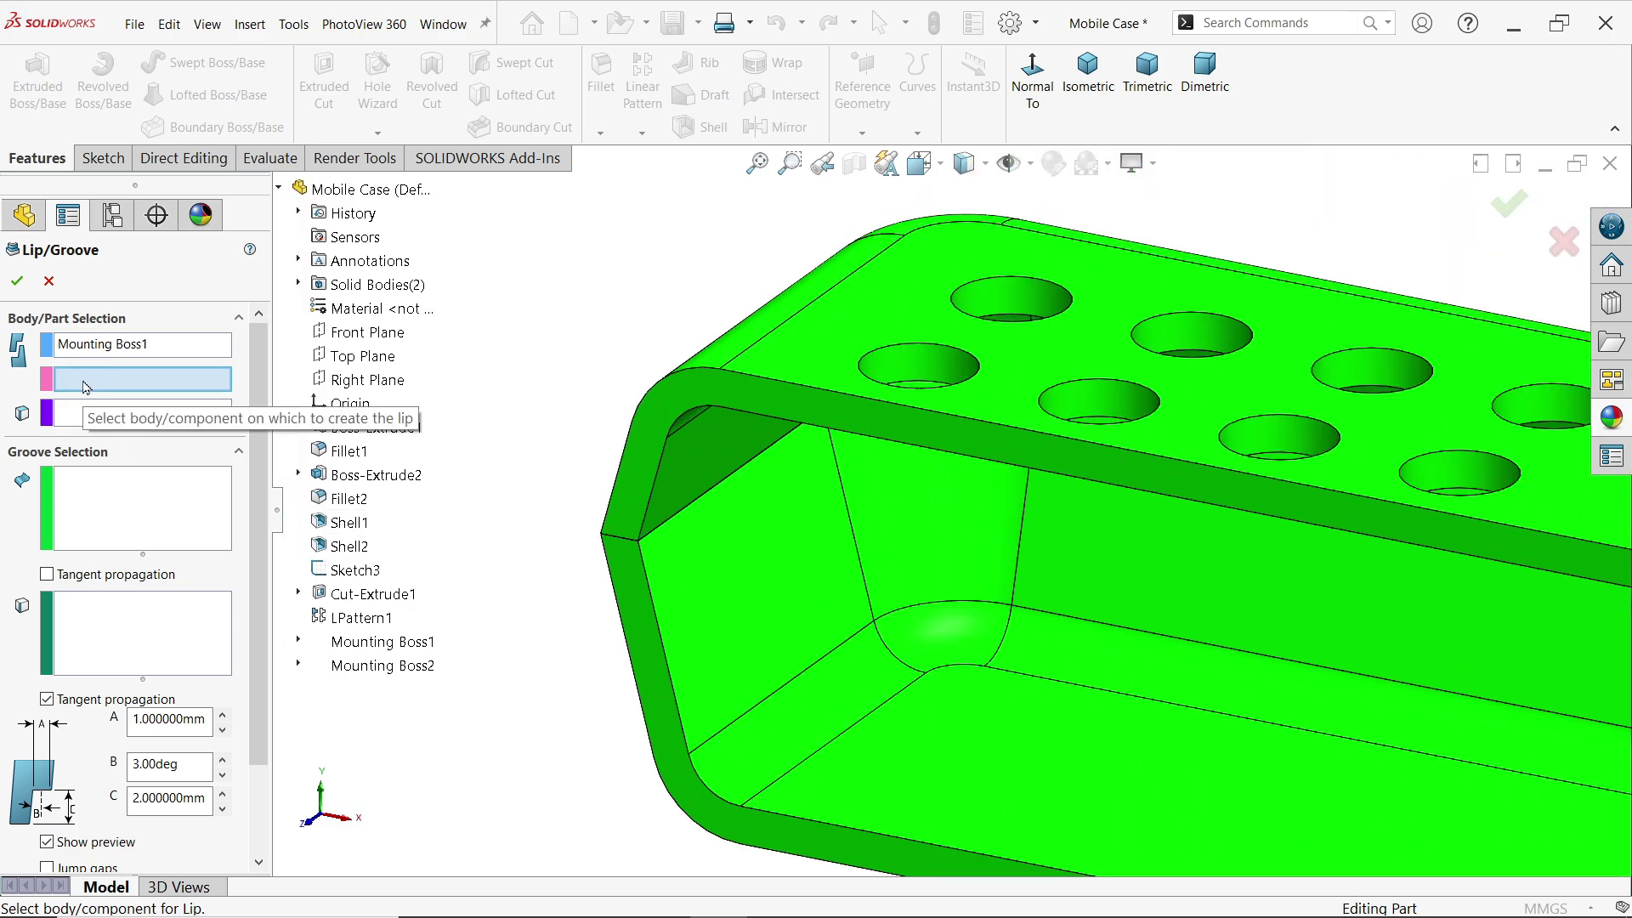
click(1026, 396)
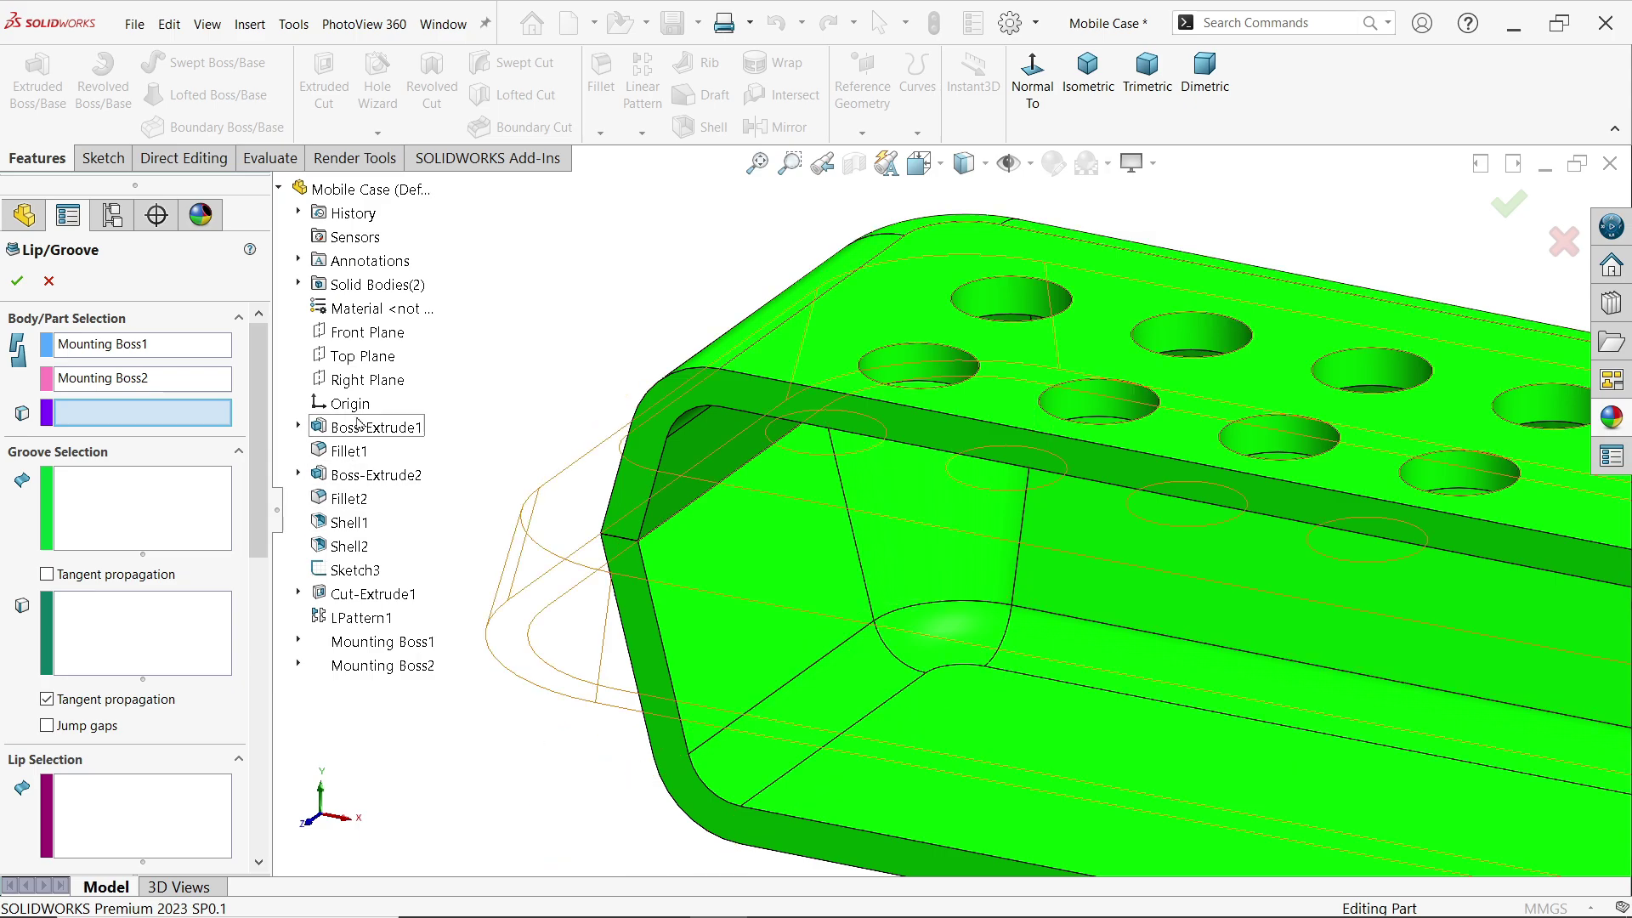
Step: Use Top Plane as the Lip/Groove direction reference
click(372, 357)
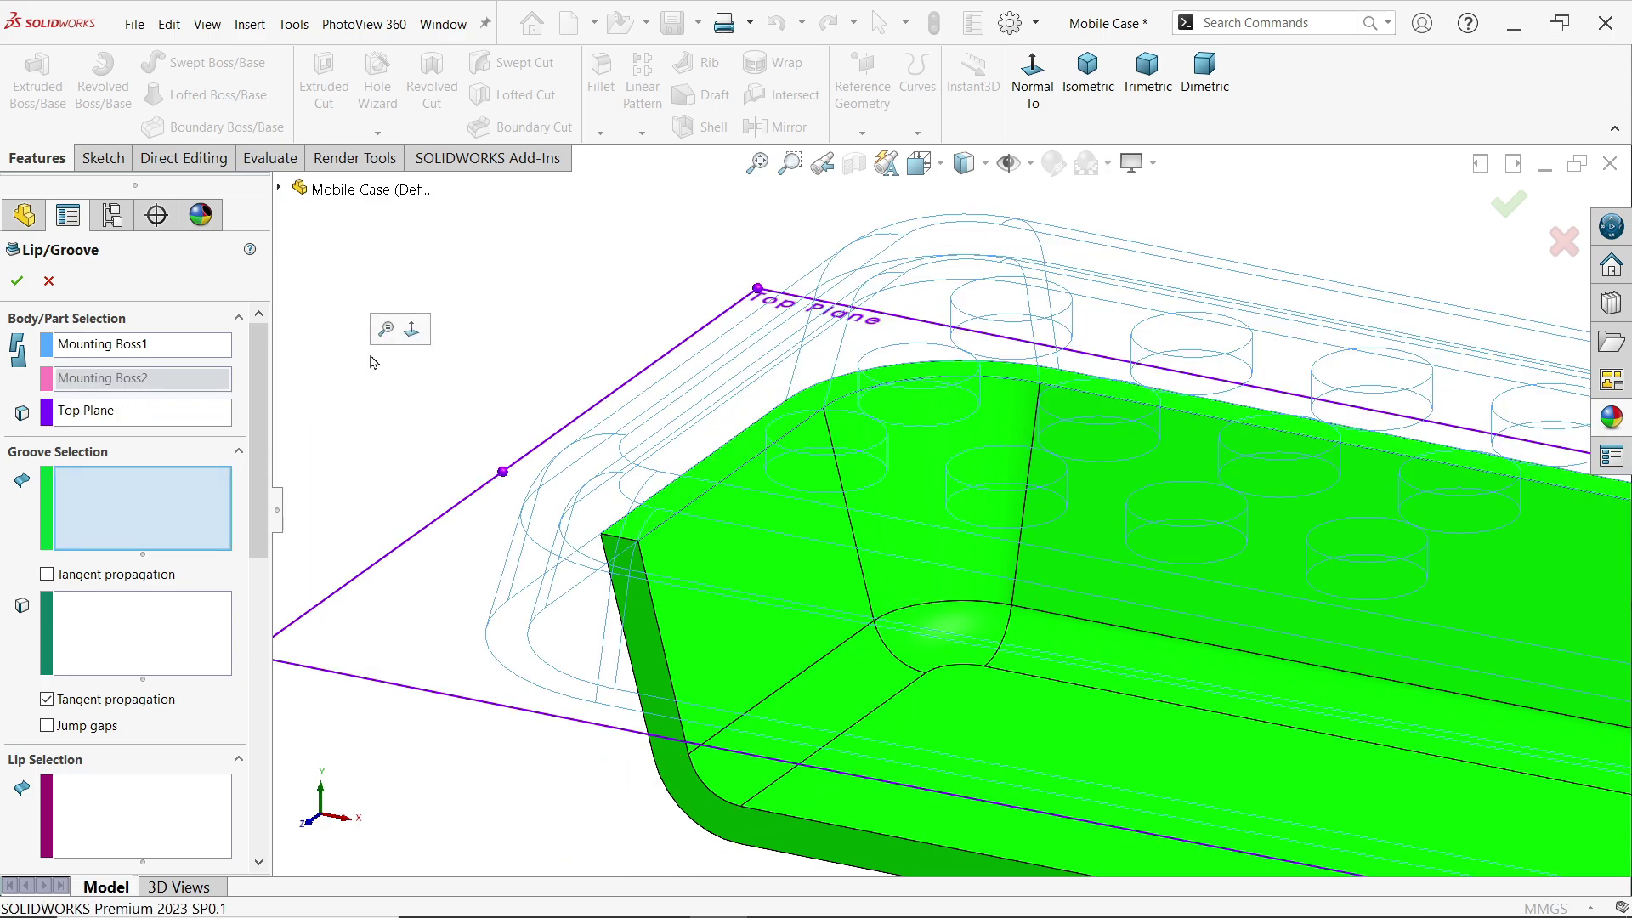
ctrl+middle_drag(810, 509, 636, 546)
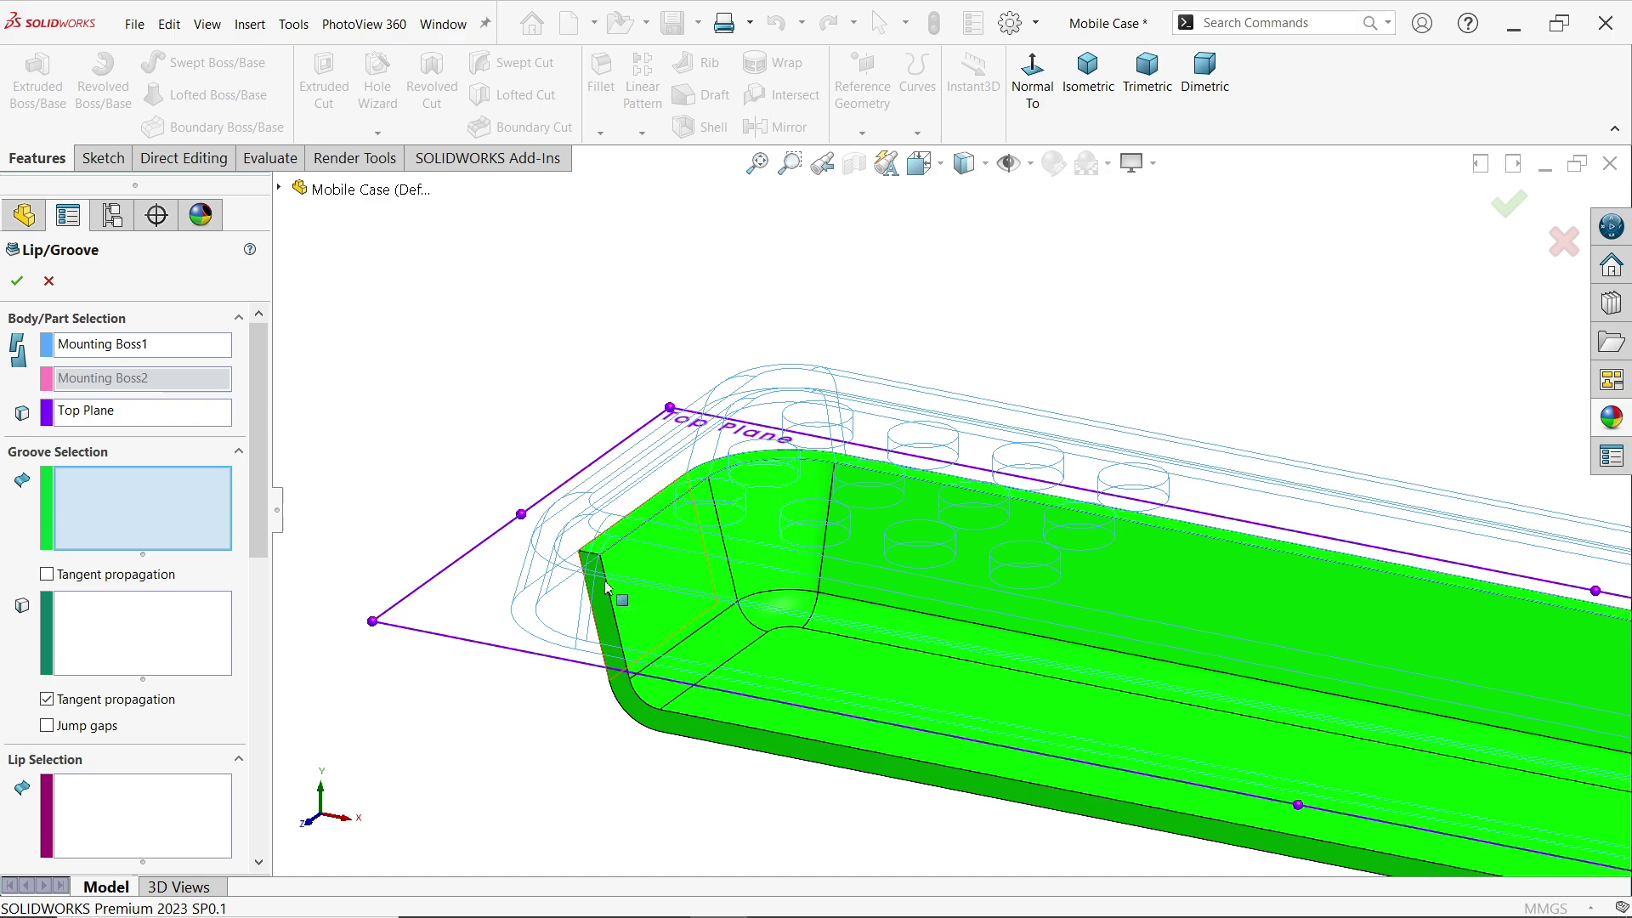
scroll(672, 528, down, 3)
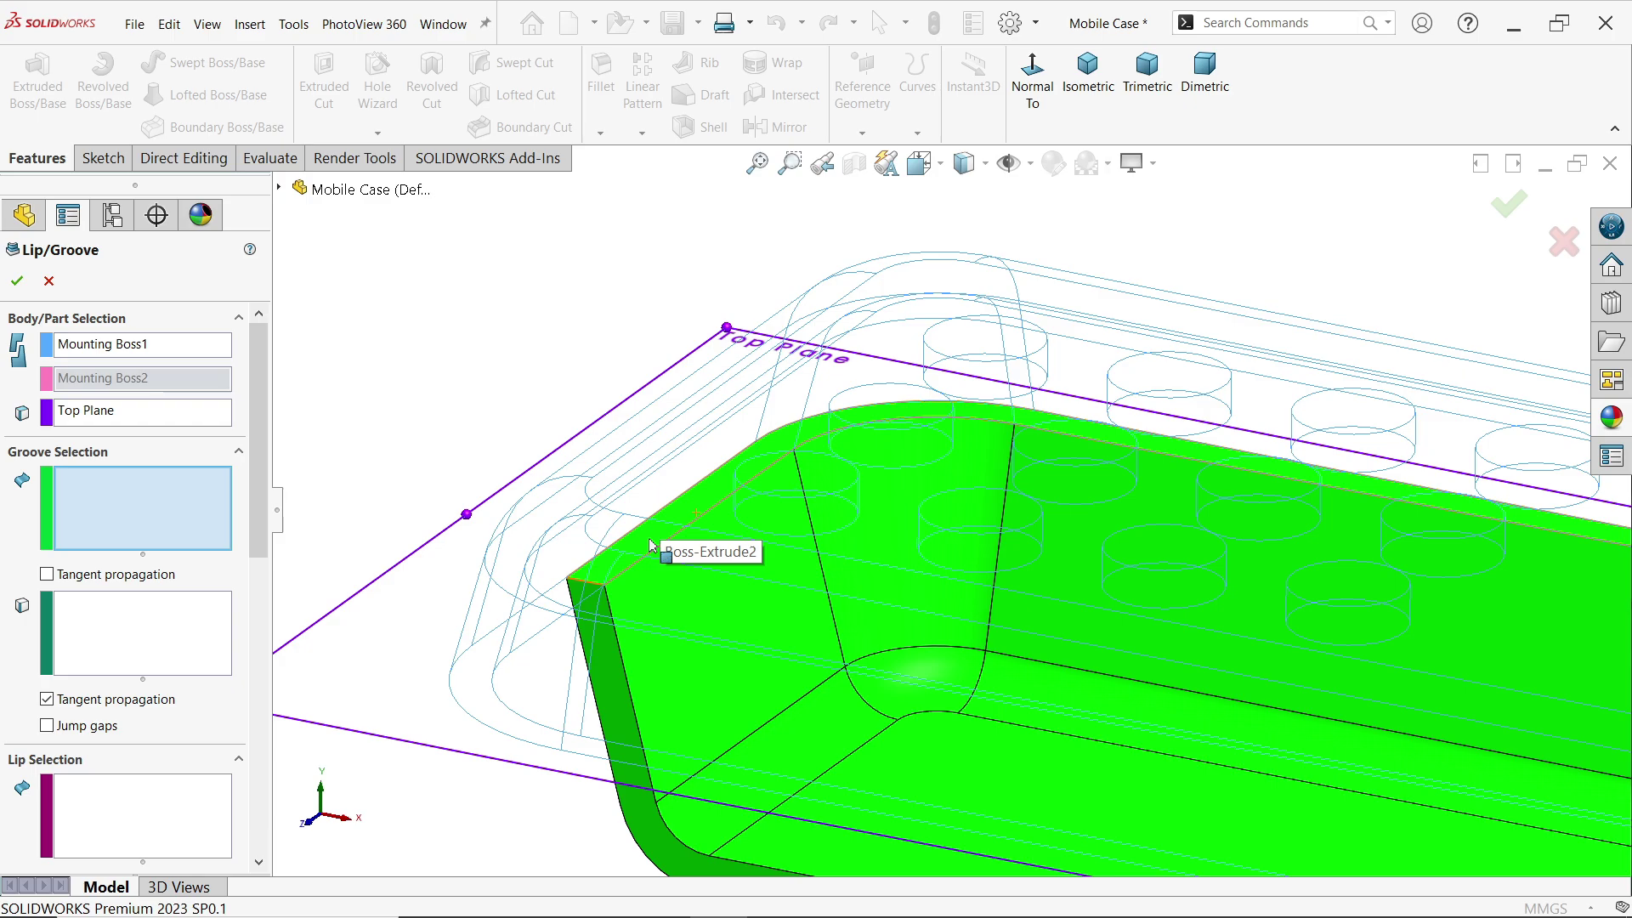
Step: Pick the lower case's top rim face and rim edge for the groove
click(651, 546)
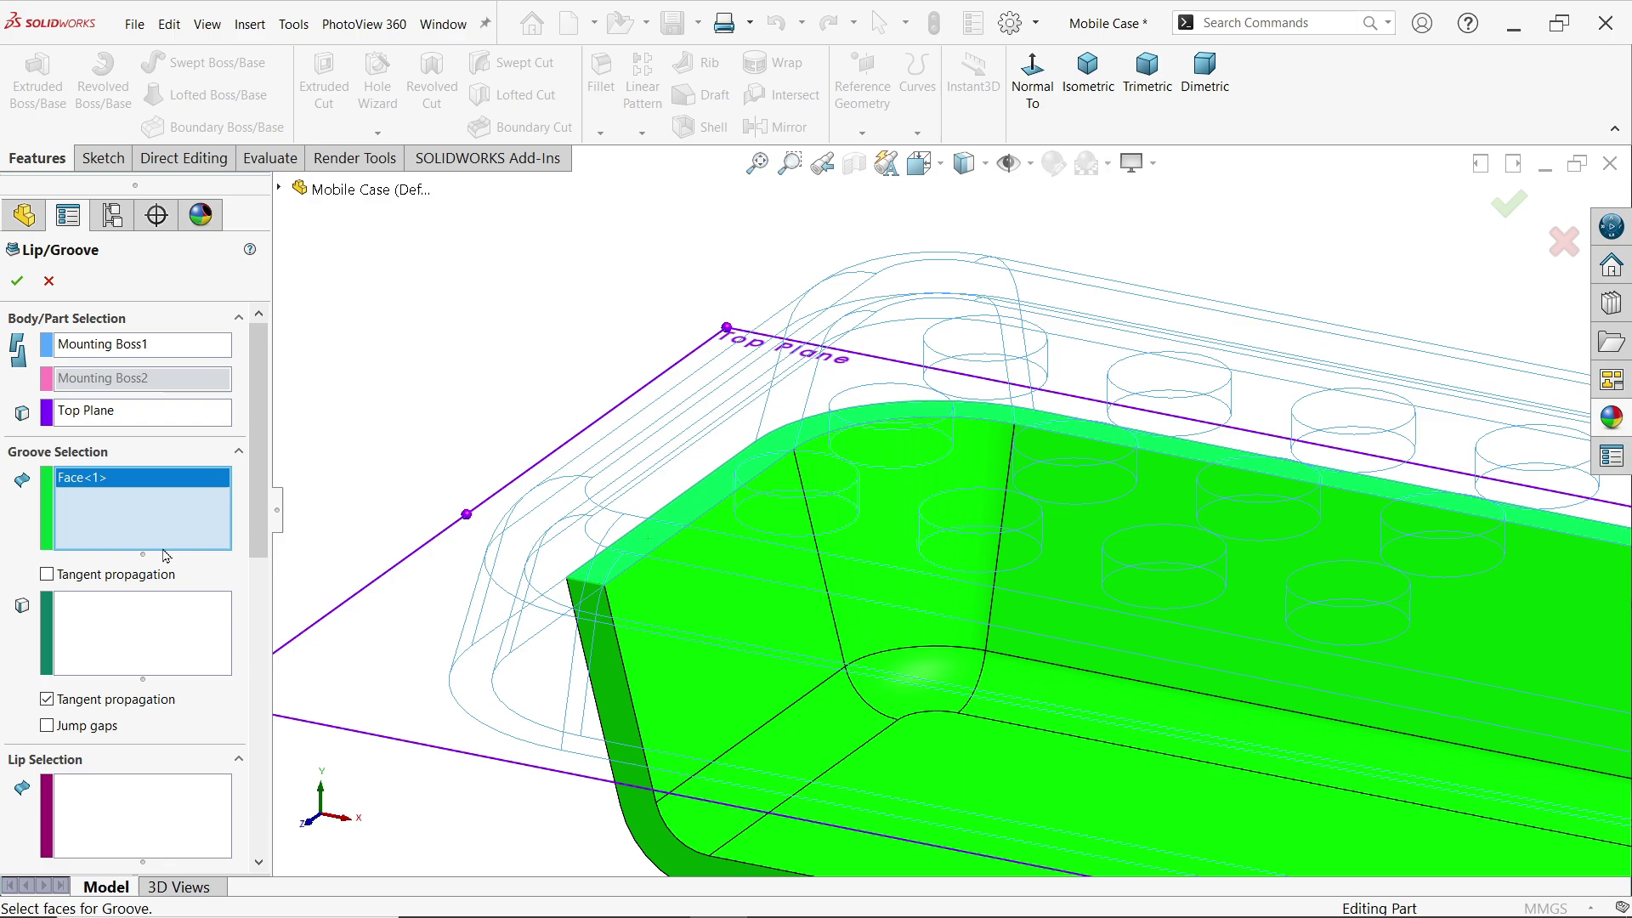
click(155, 652)
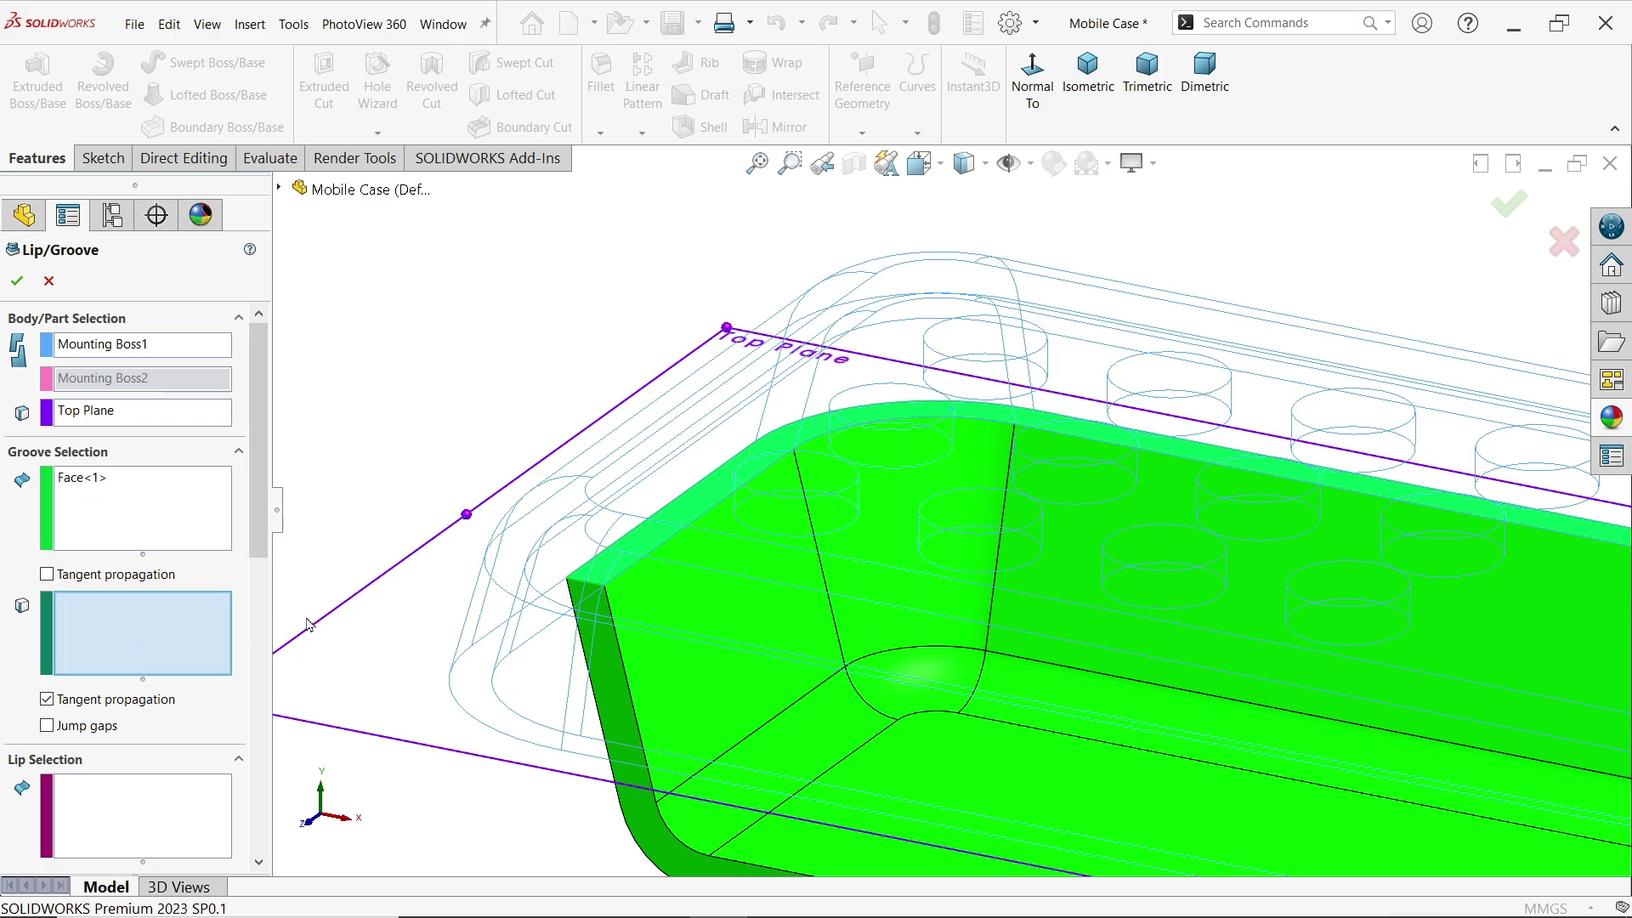
scroll(697, 555, down, 3)
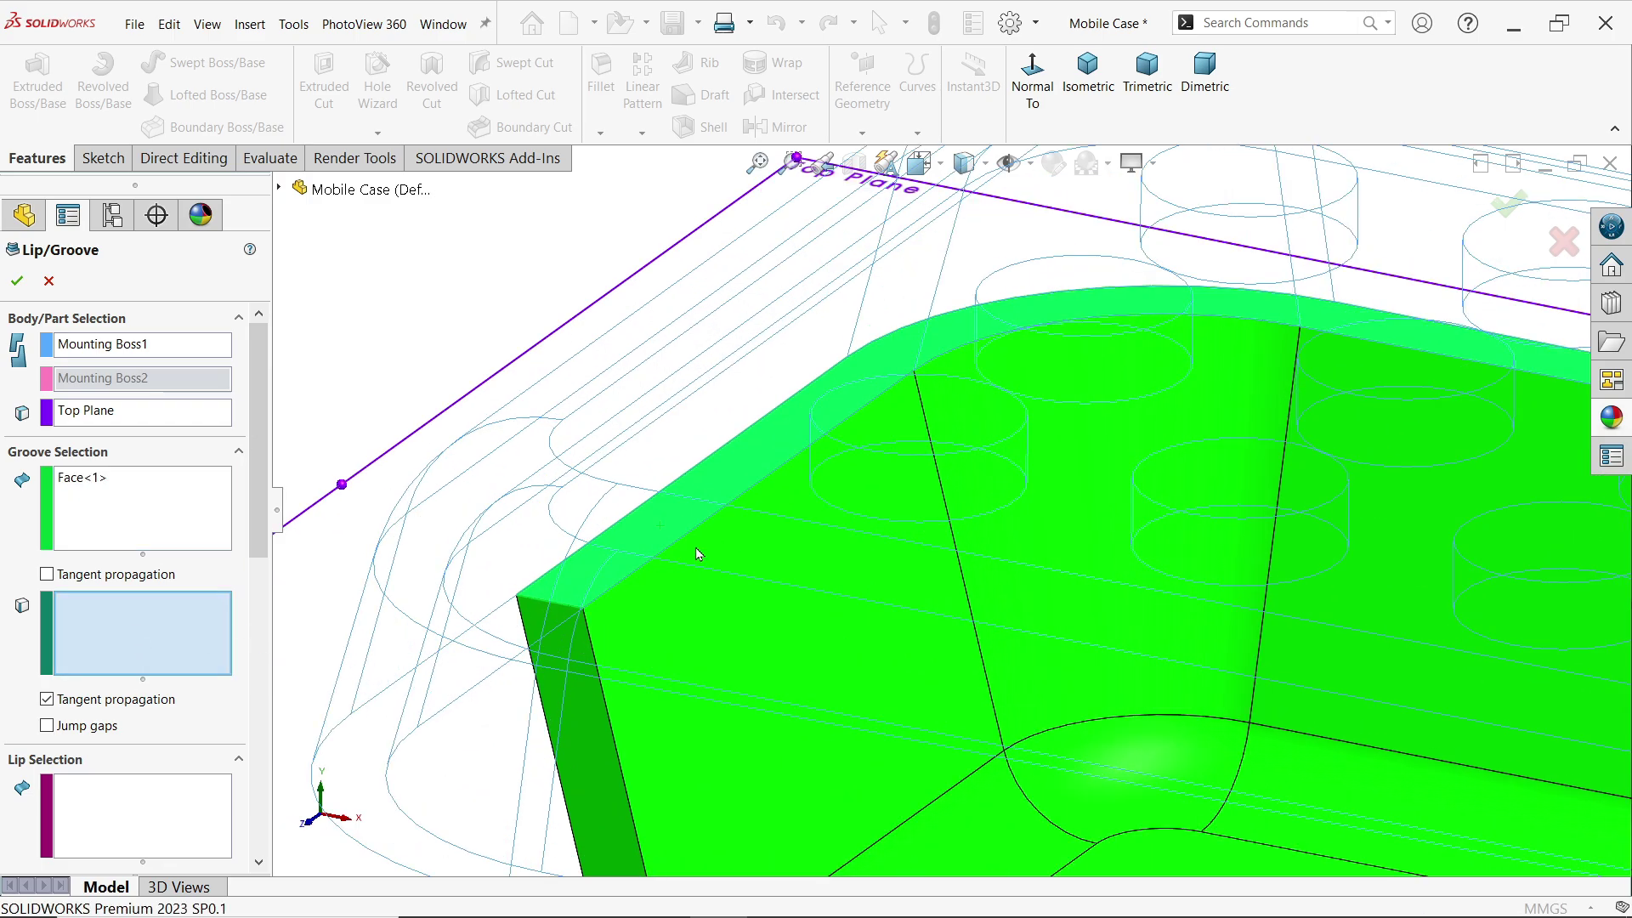
click(650, 553)
scroll(701, 538, up, 3)
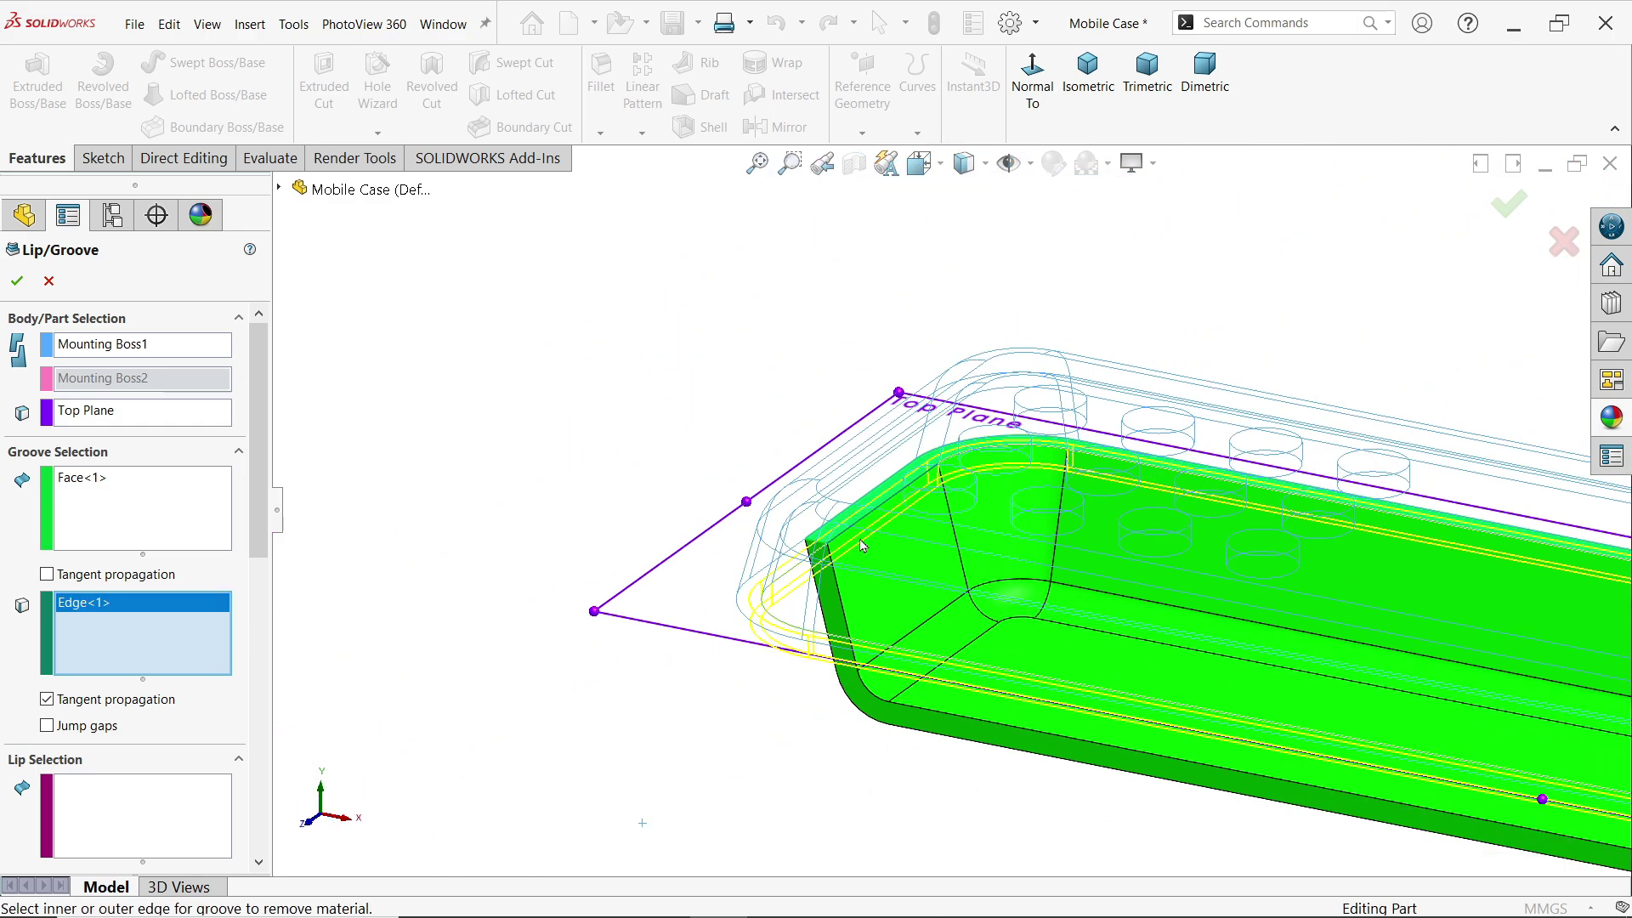
scroll(855, 539, down, 3)
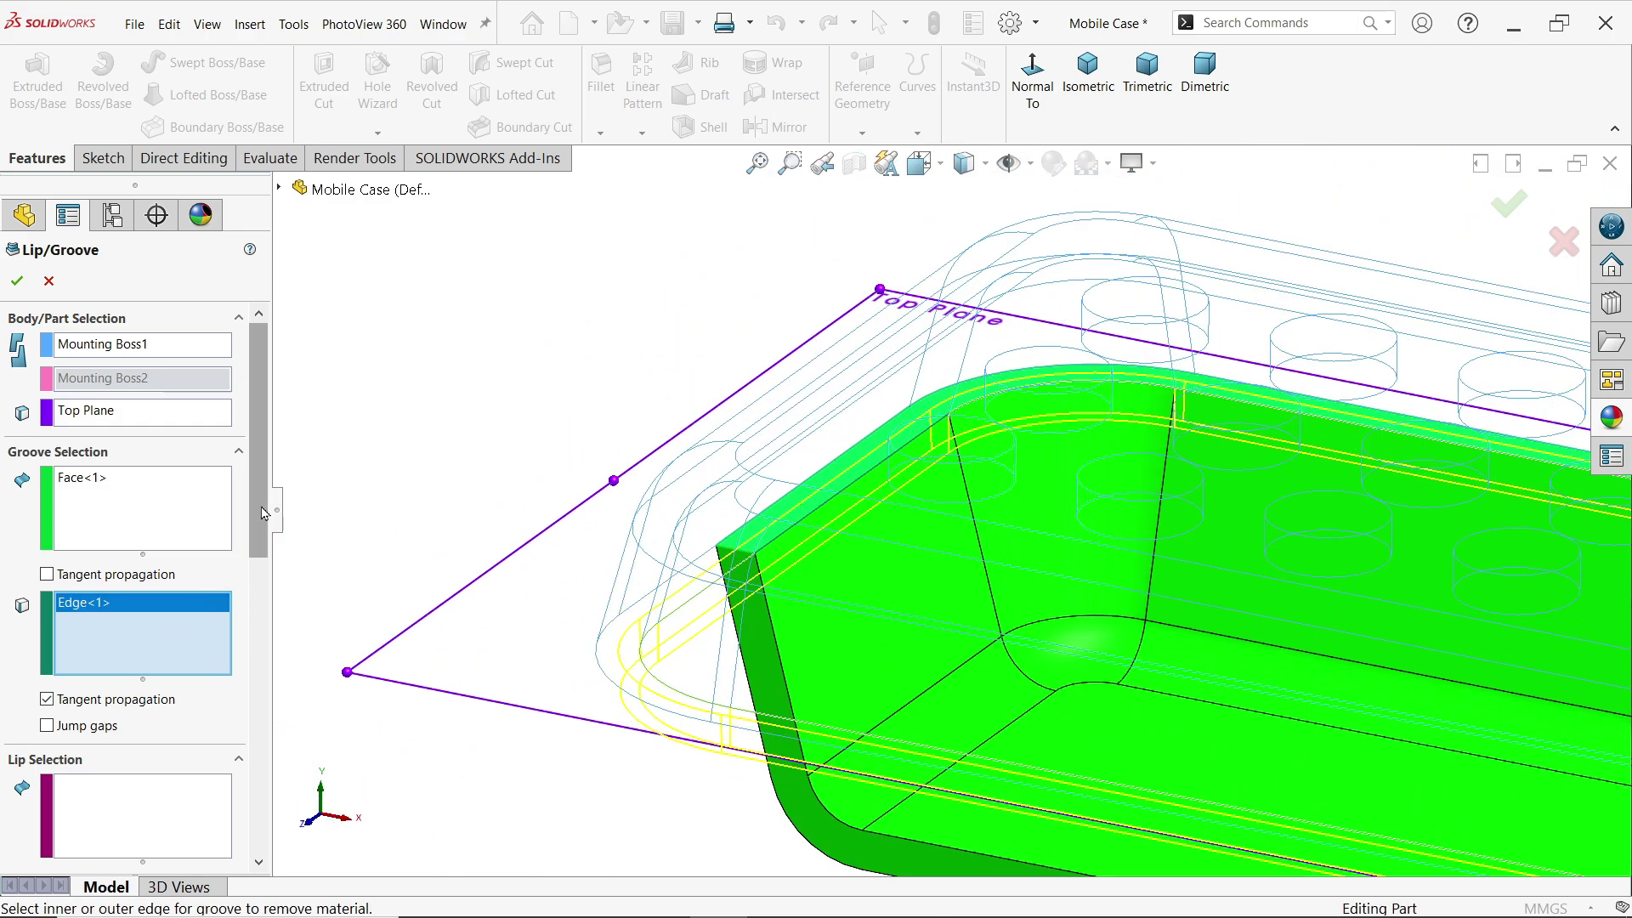
scroll(128, 681, down, 5)
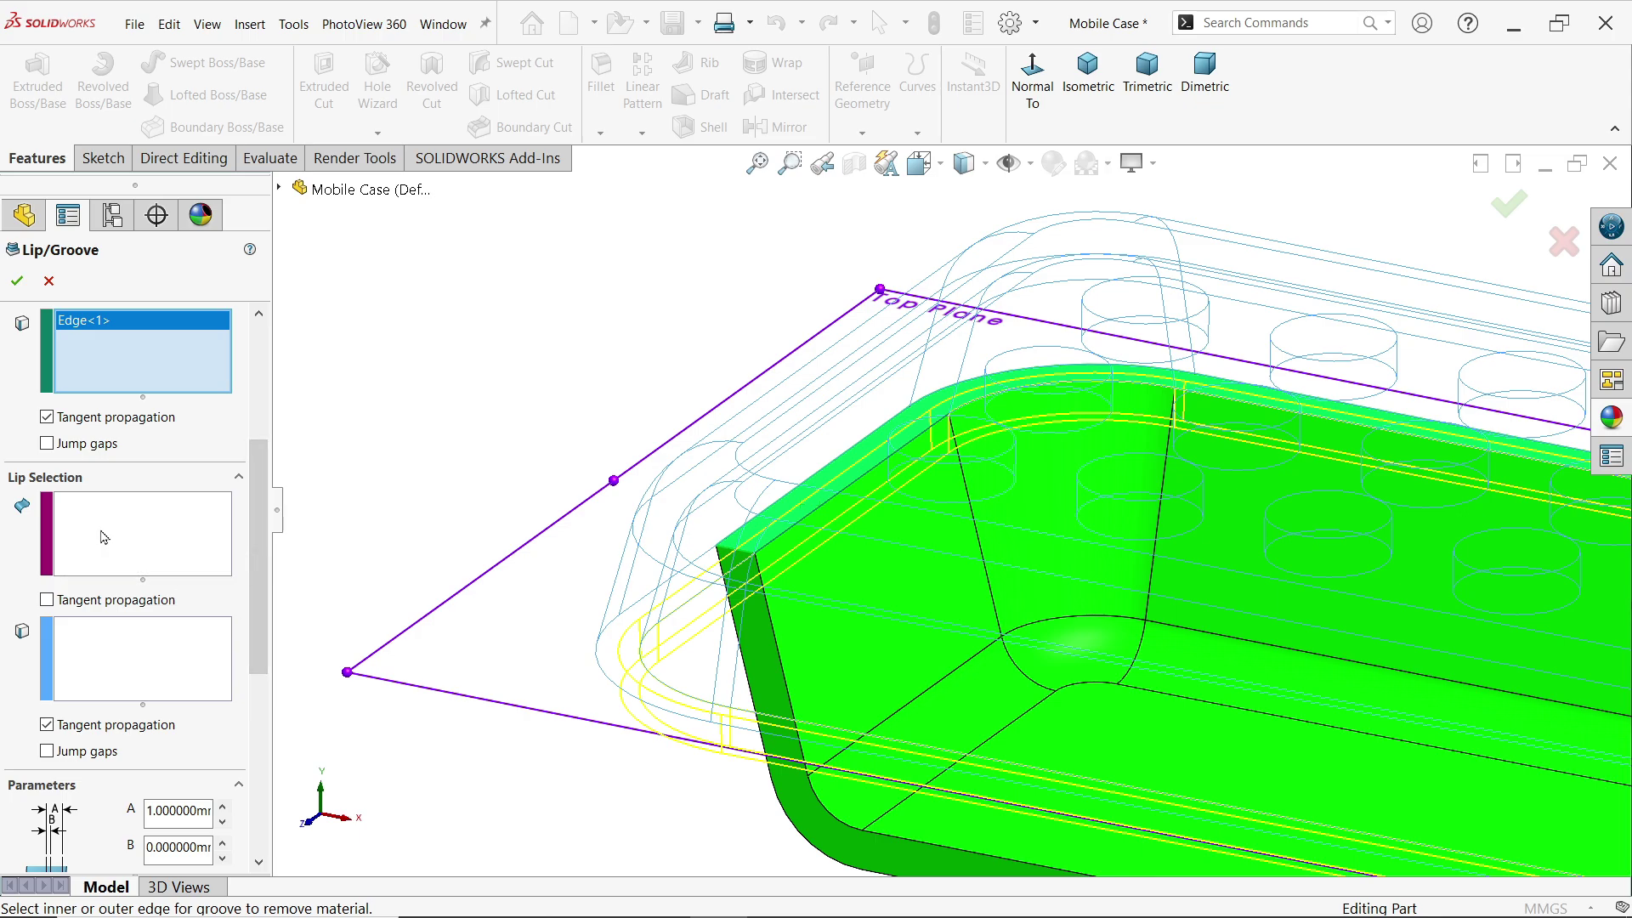
Step: Pick the upper case's narrow rim face and rim edge for the lip
click(108, 538)
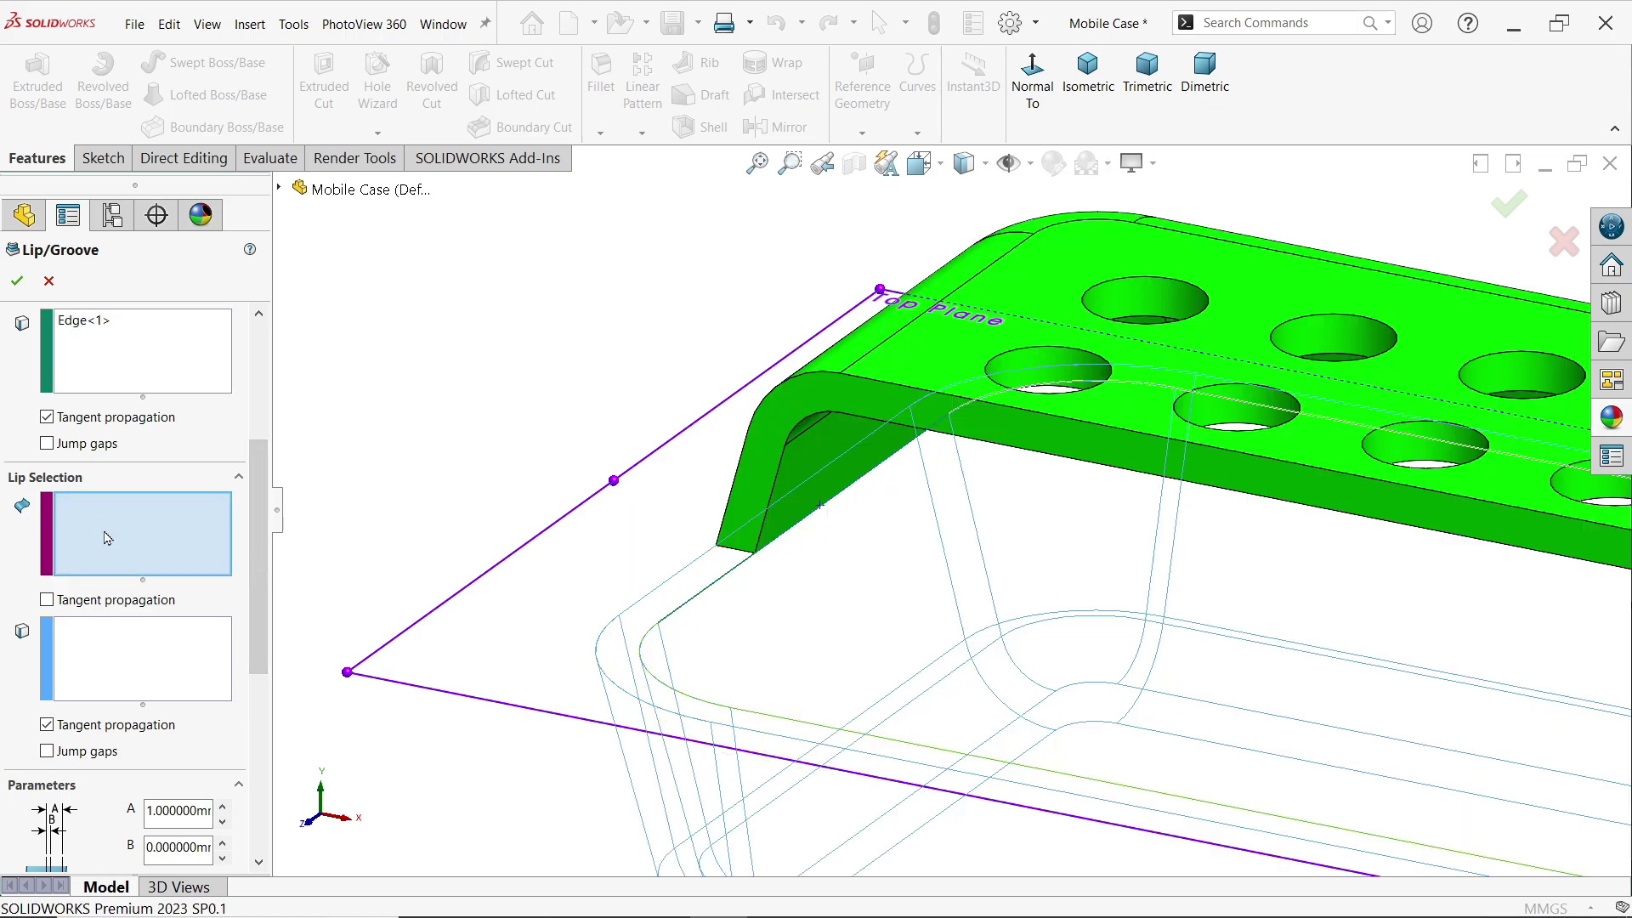
middle_drag(799, 476, 941, 700)
scroll(941, 700, down, 6)
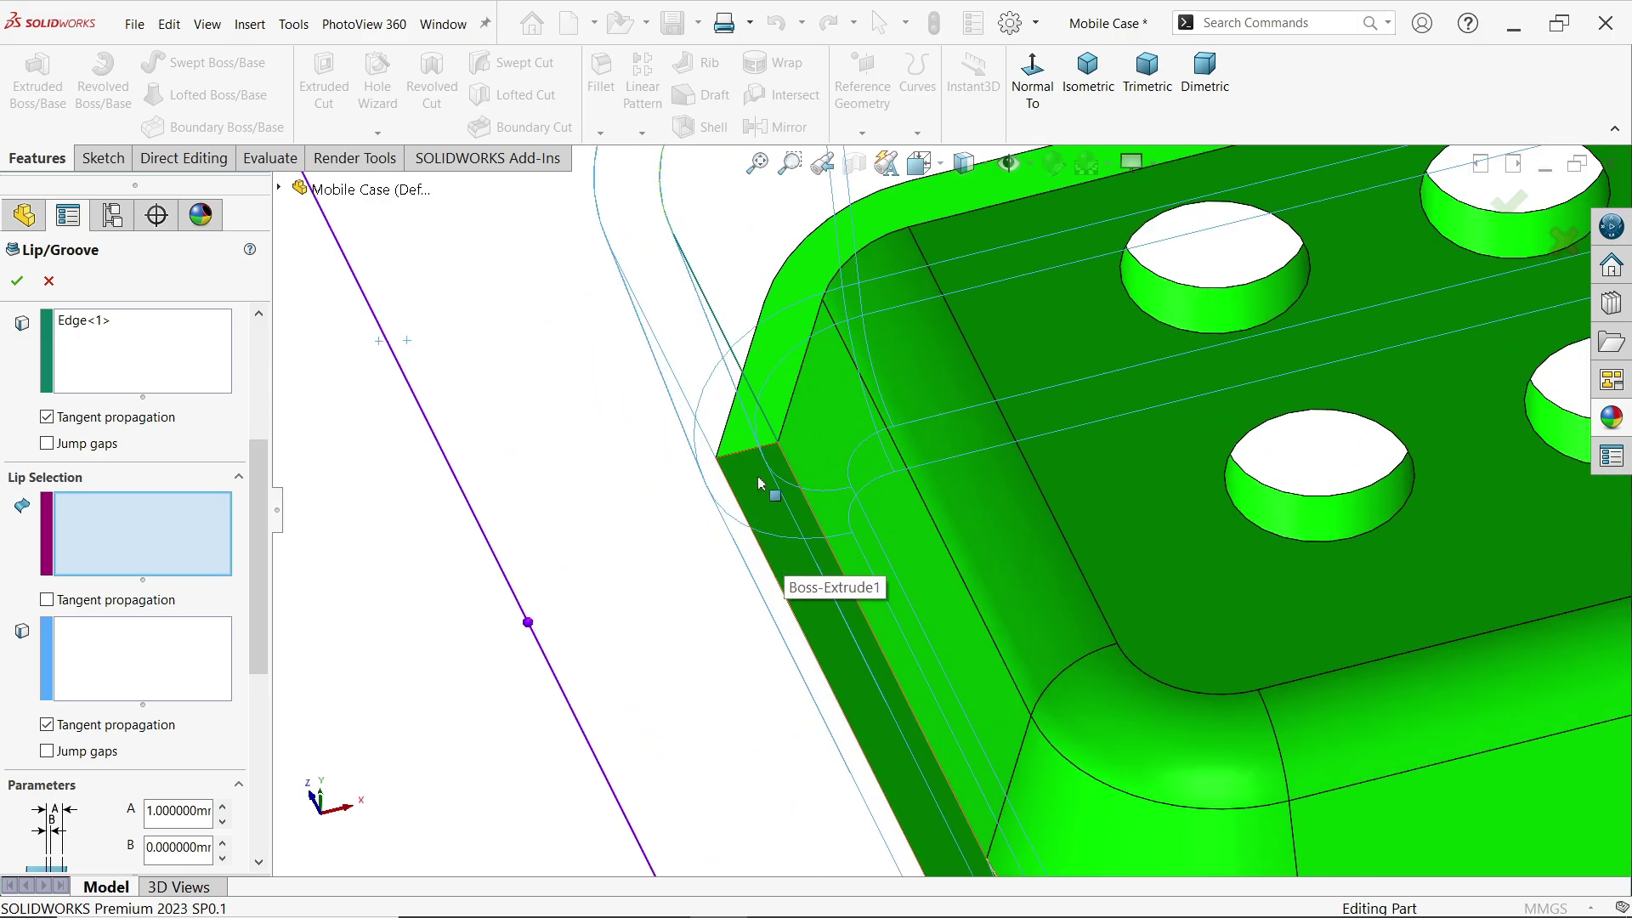
click(761, 495)
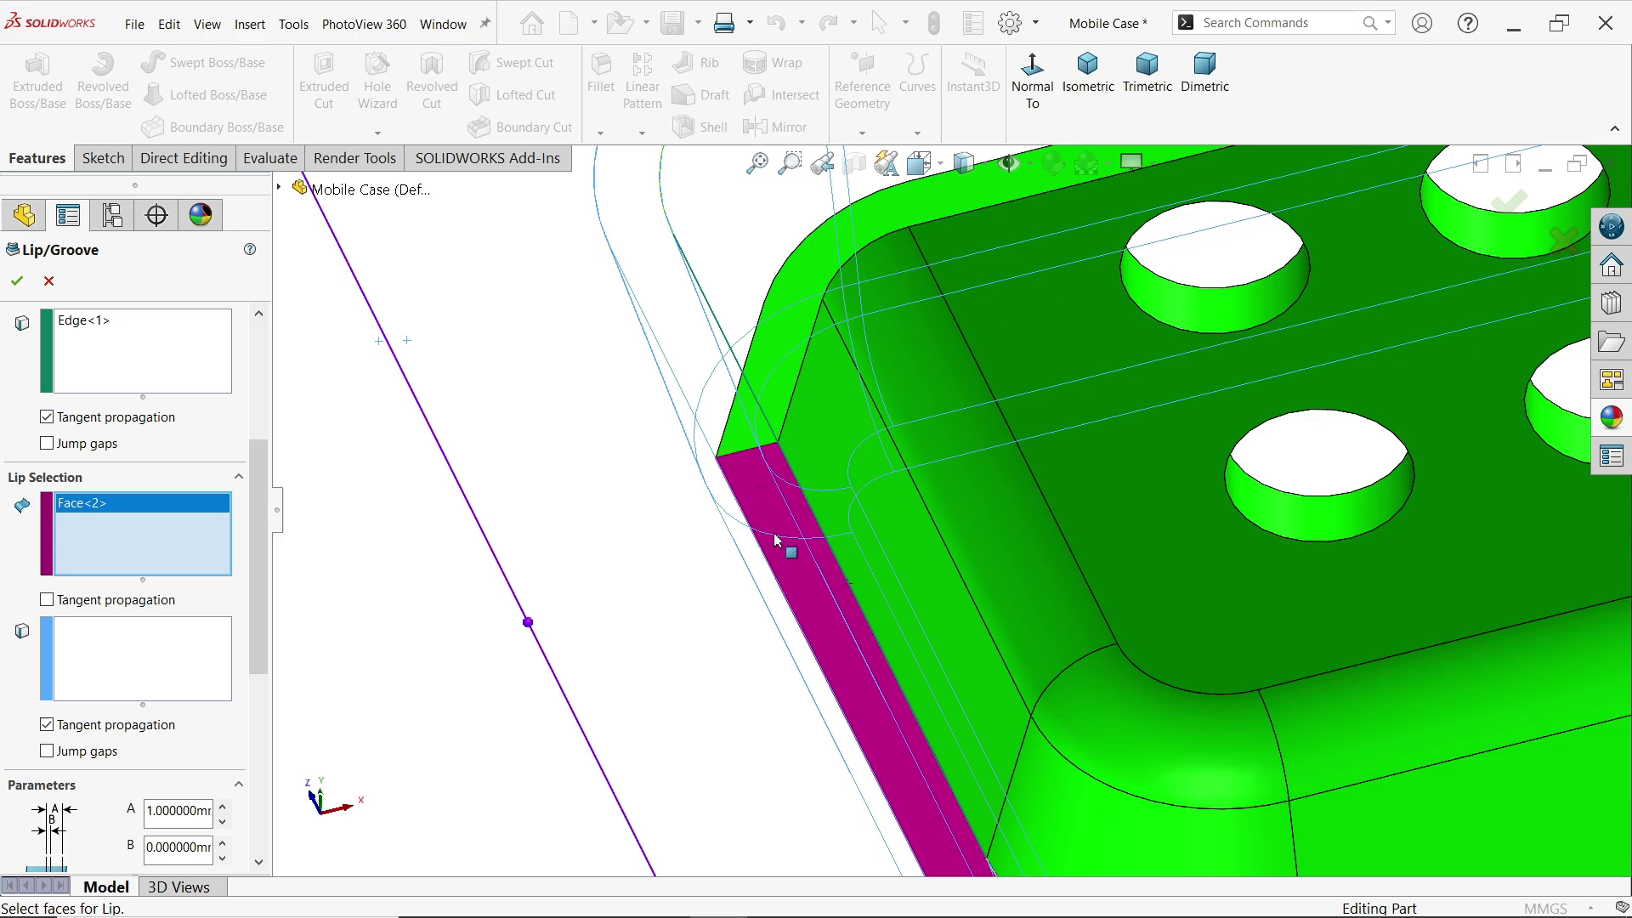
click(83, 678)
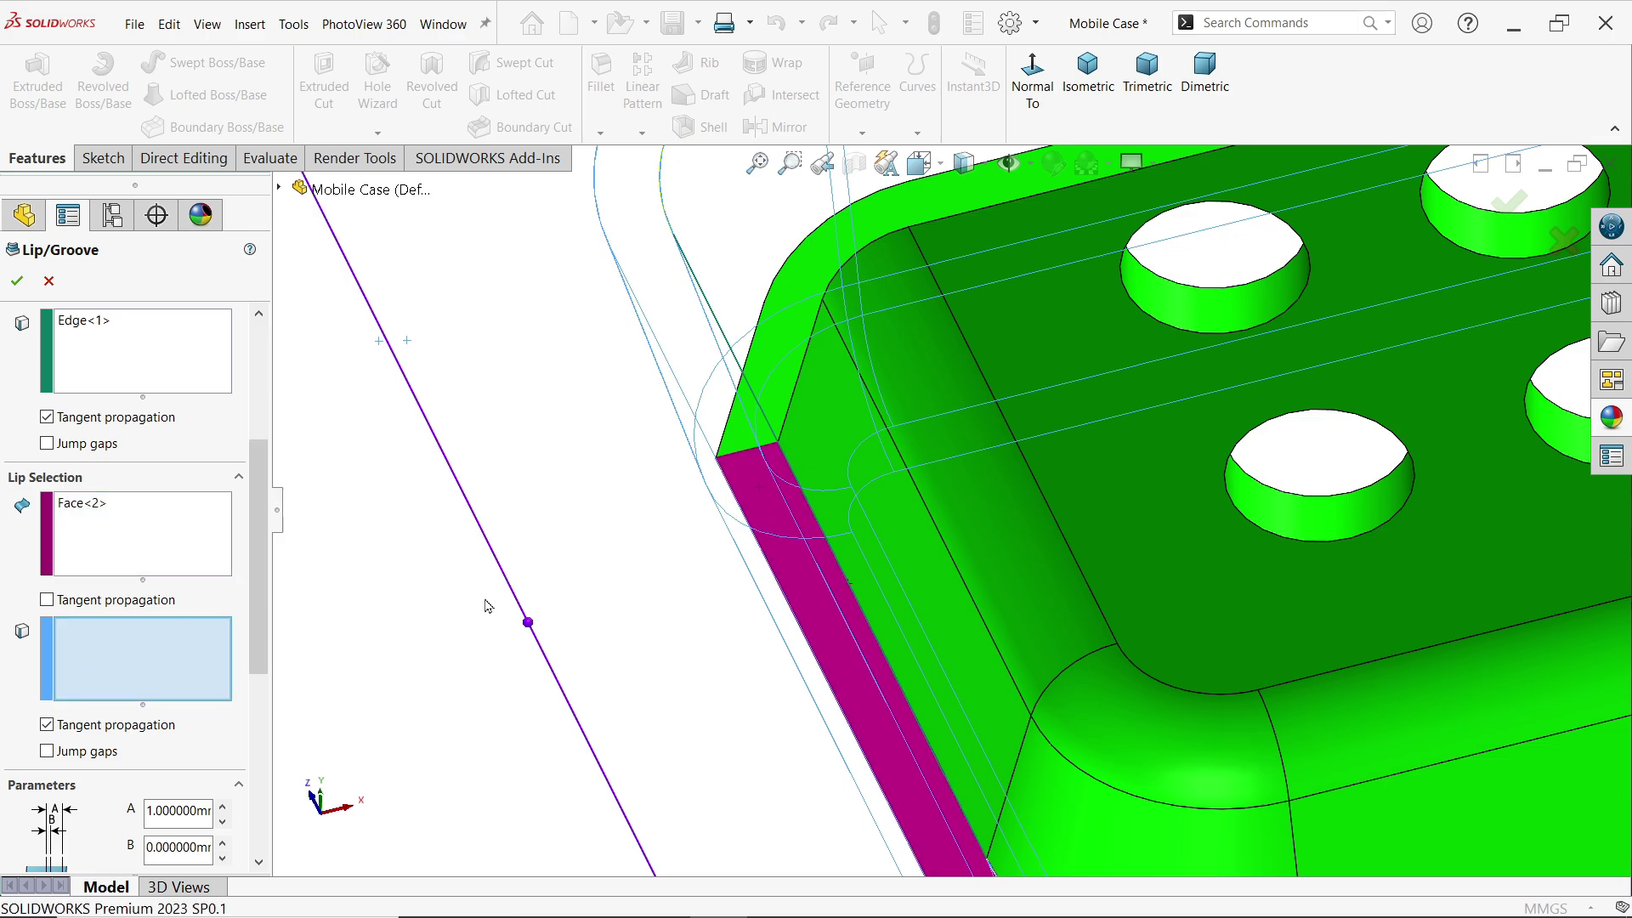
click(810, 510)
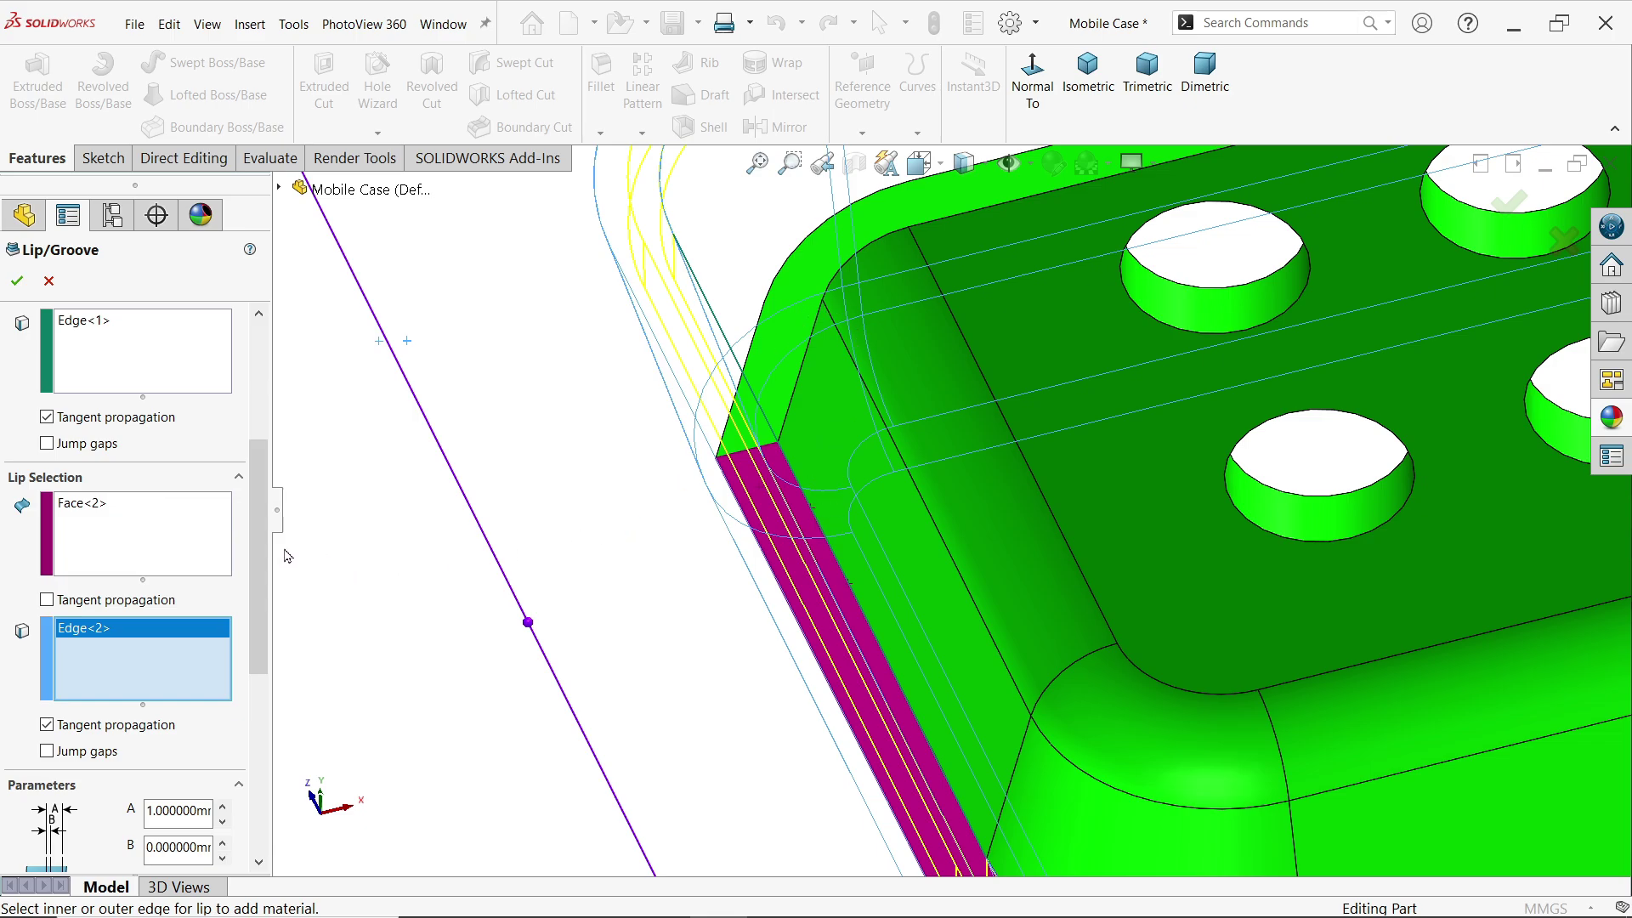
drag(259, 554, 256, 743)
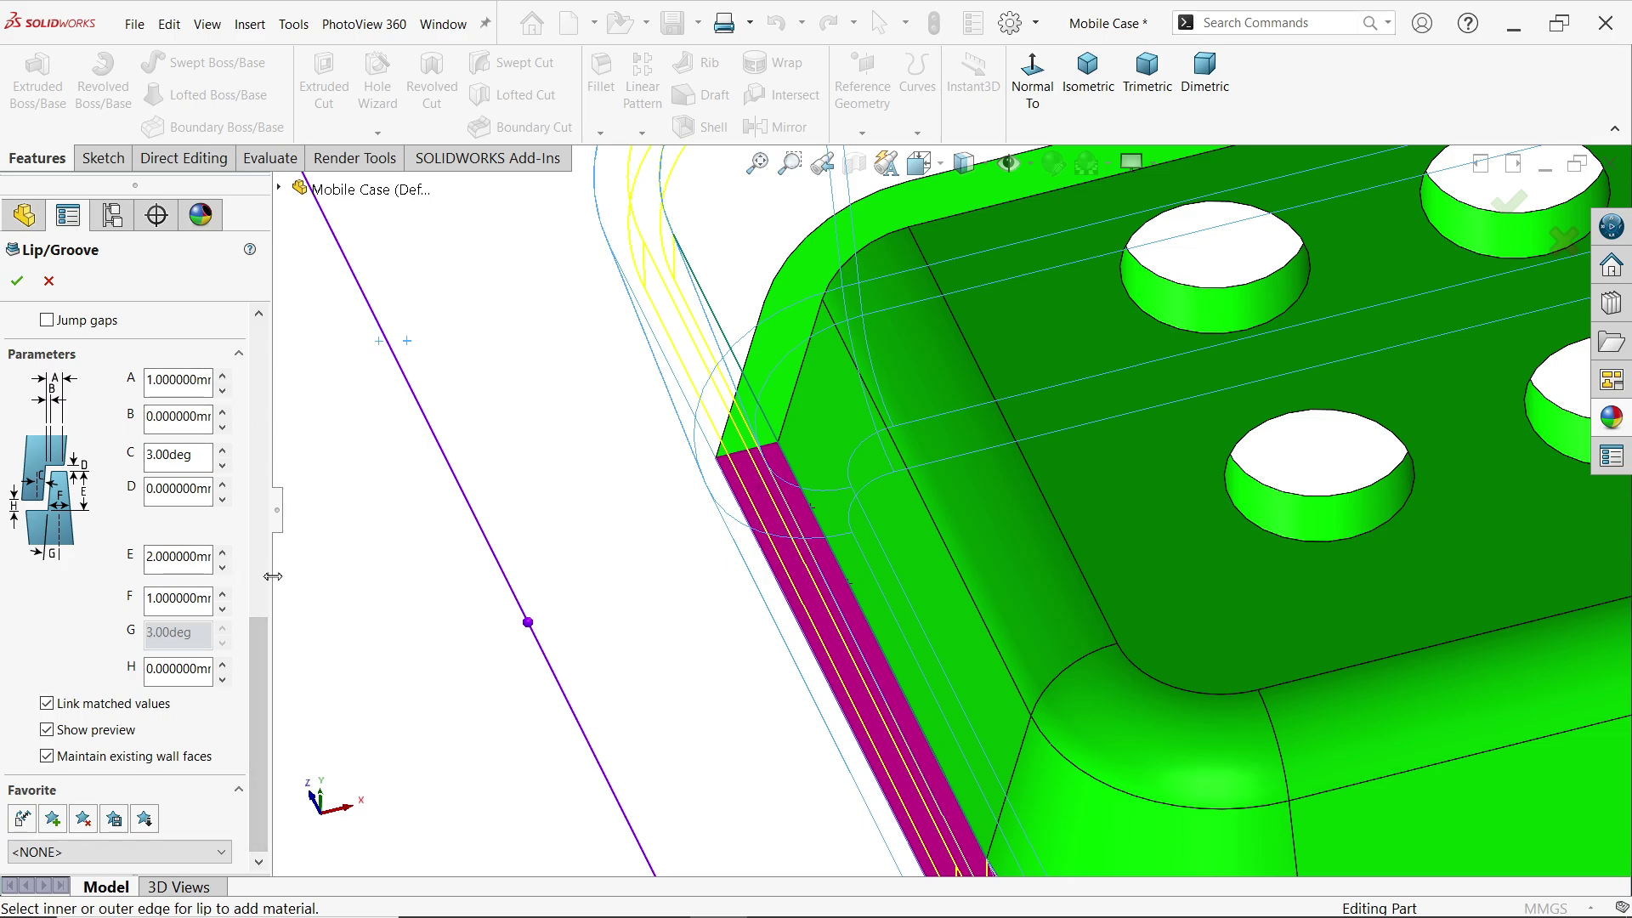
Step: Change the lip height to 1.5 mm
drag(272, 576, 288, 576)
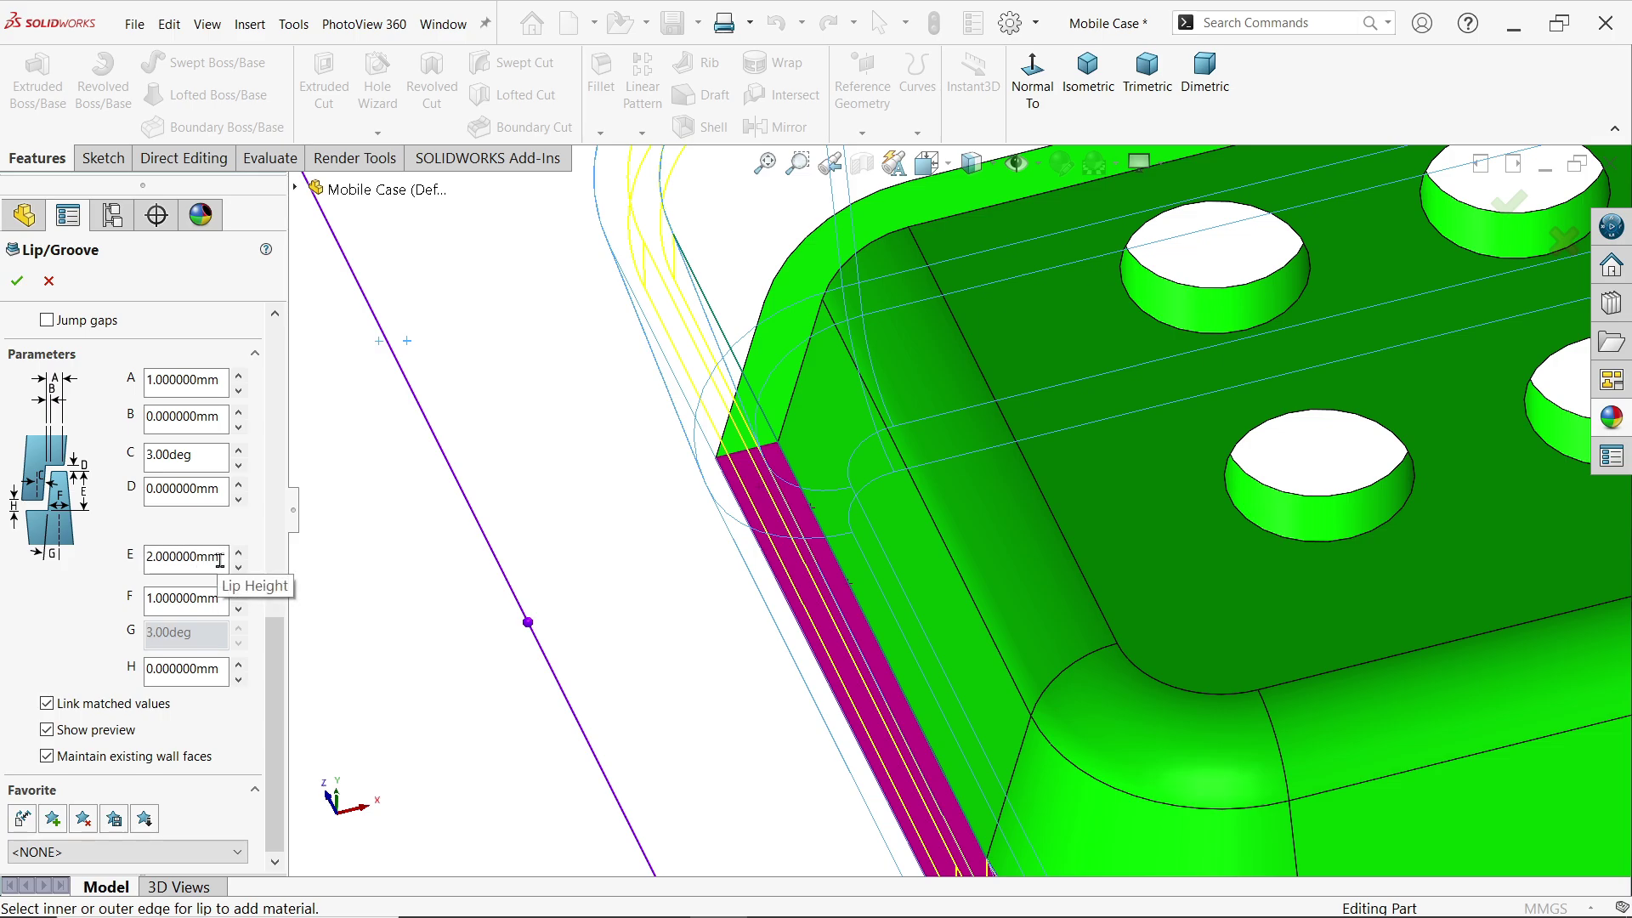
drag(221, 557, 118, 552)
text(1.5)
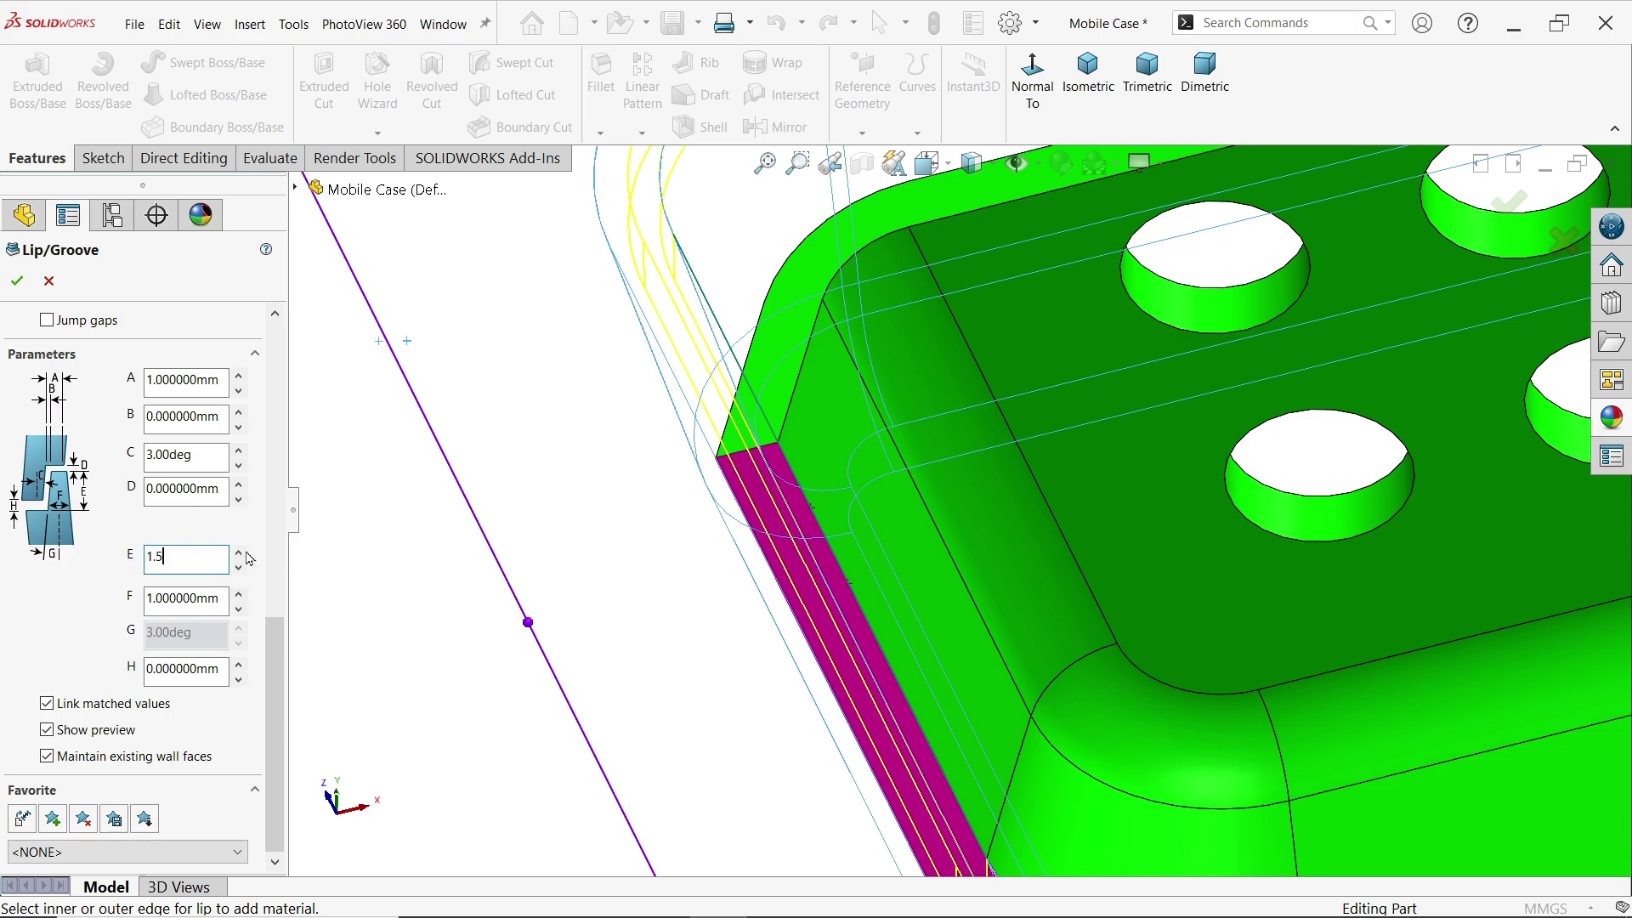
key(Return)
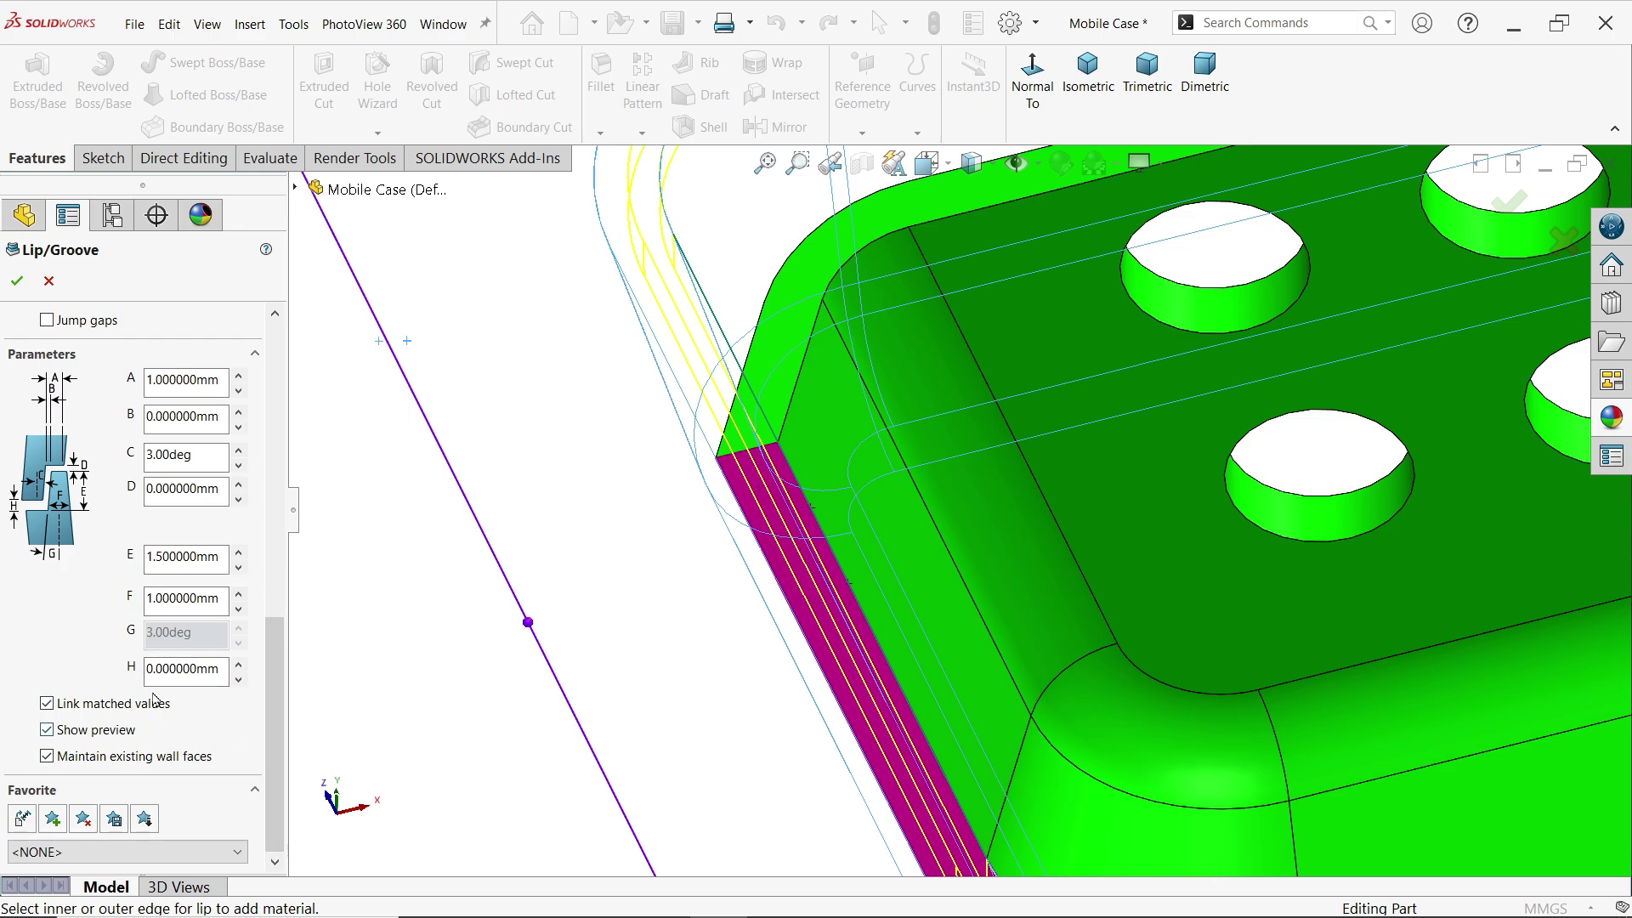
Step: Apply the Lip/Groove and inspect the Lip&Groove2-Groove and Lip&Groove2-Lip features
click(16, 281)
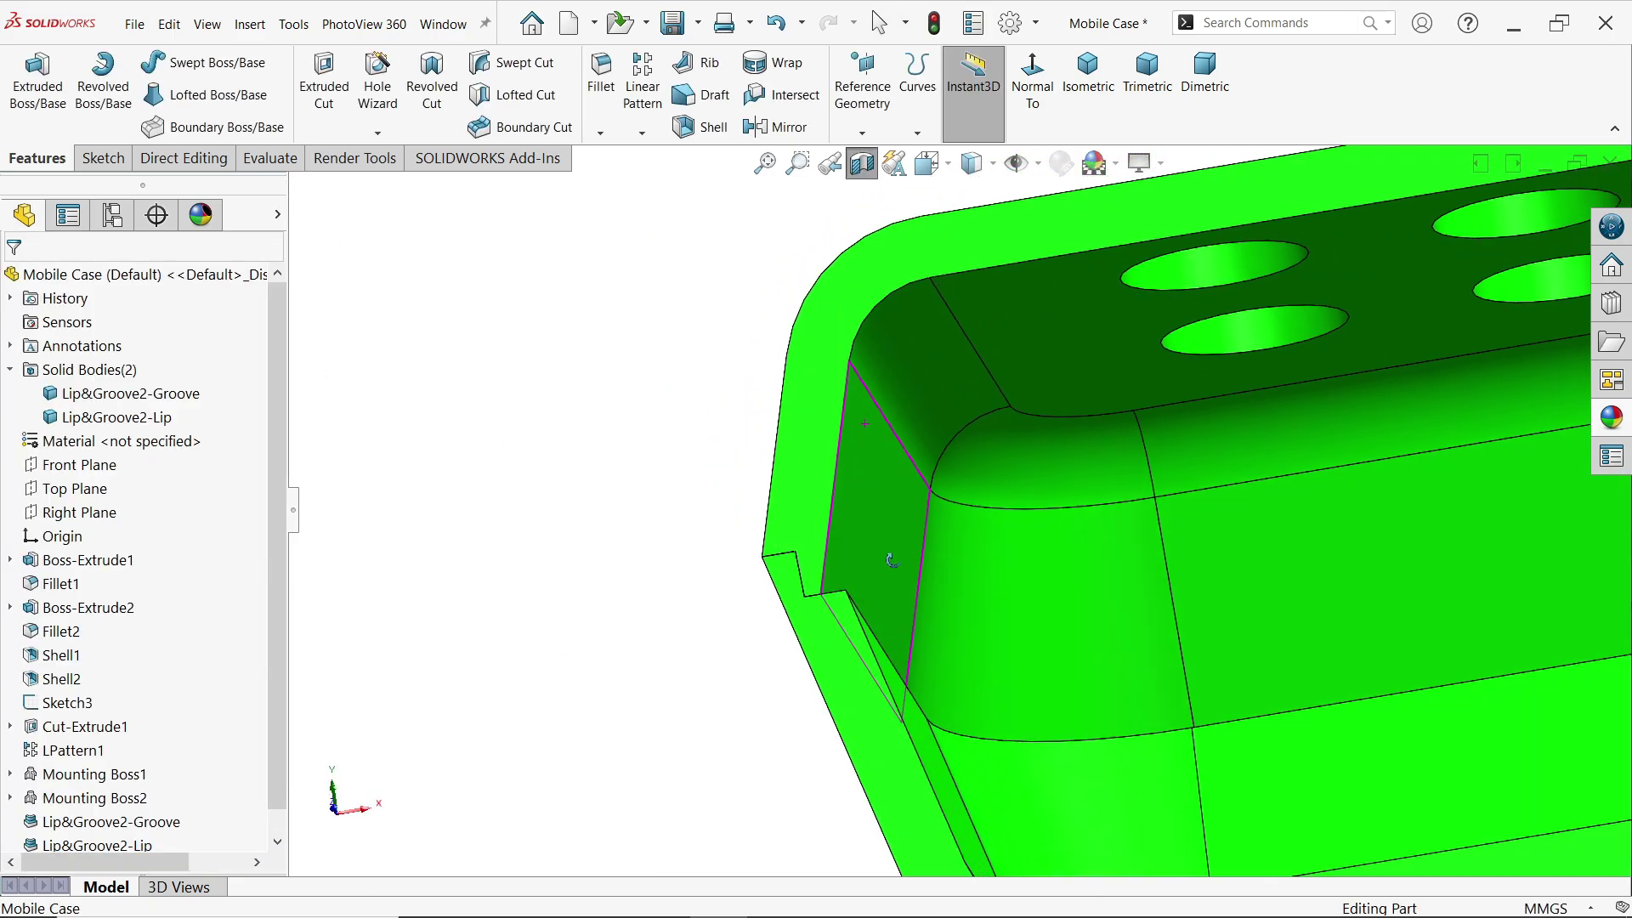
middle_drag(891, 562, 795, 616)
scroll(892, 644, up, 3)
scroll(127, 765, down, 1)
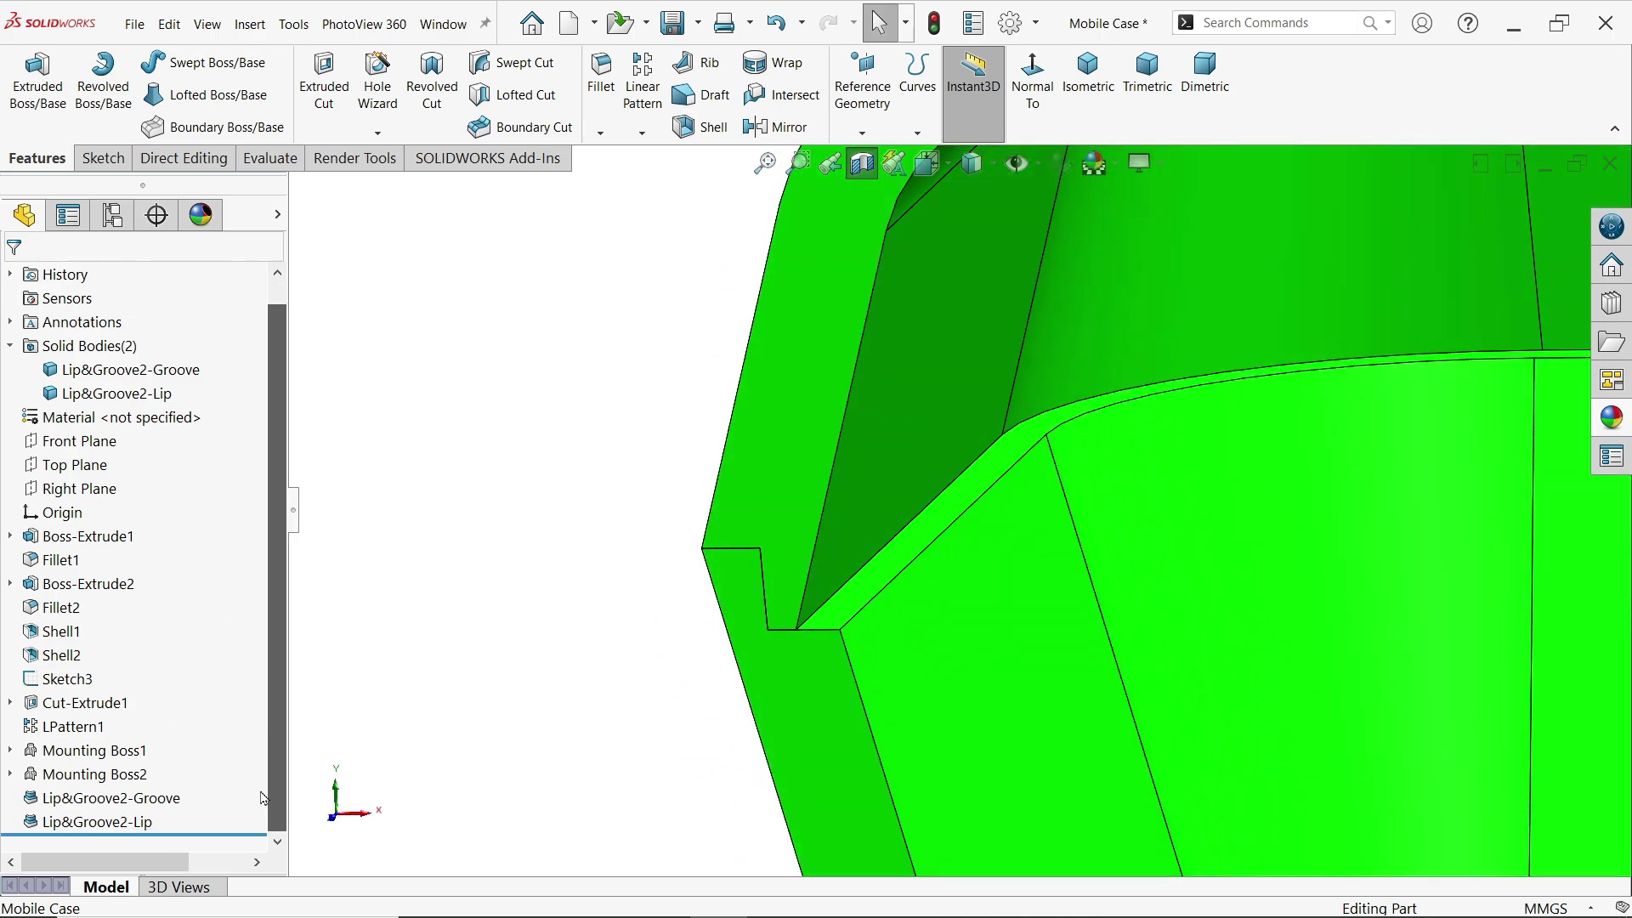
click(115, 799)
click(126, 822)
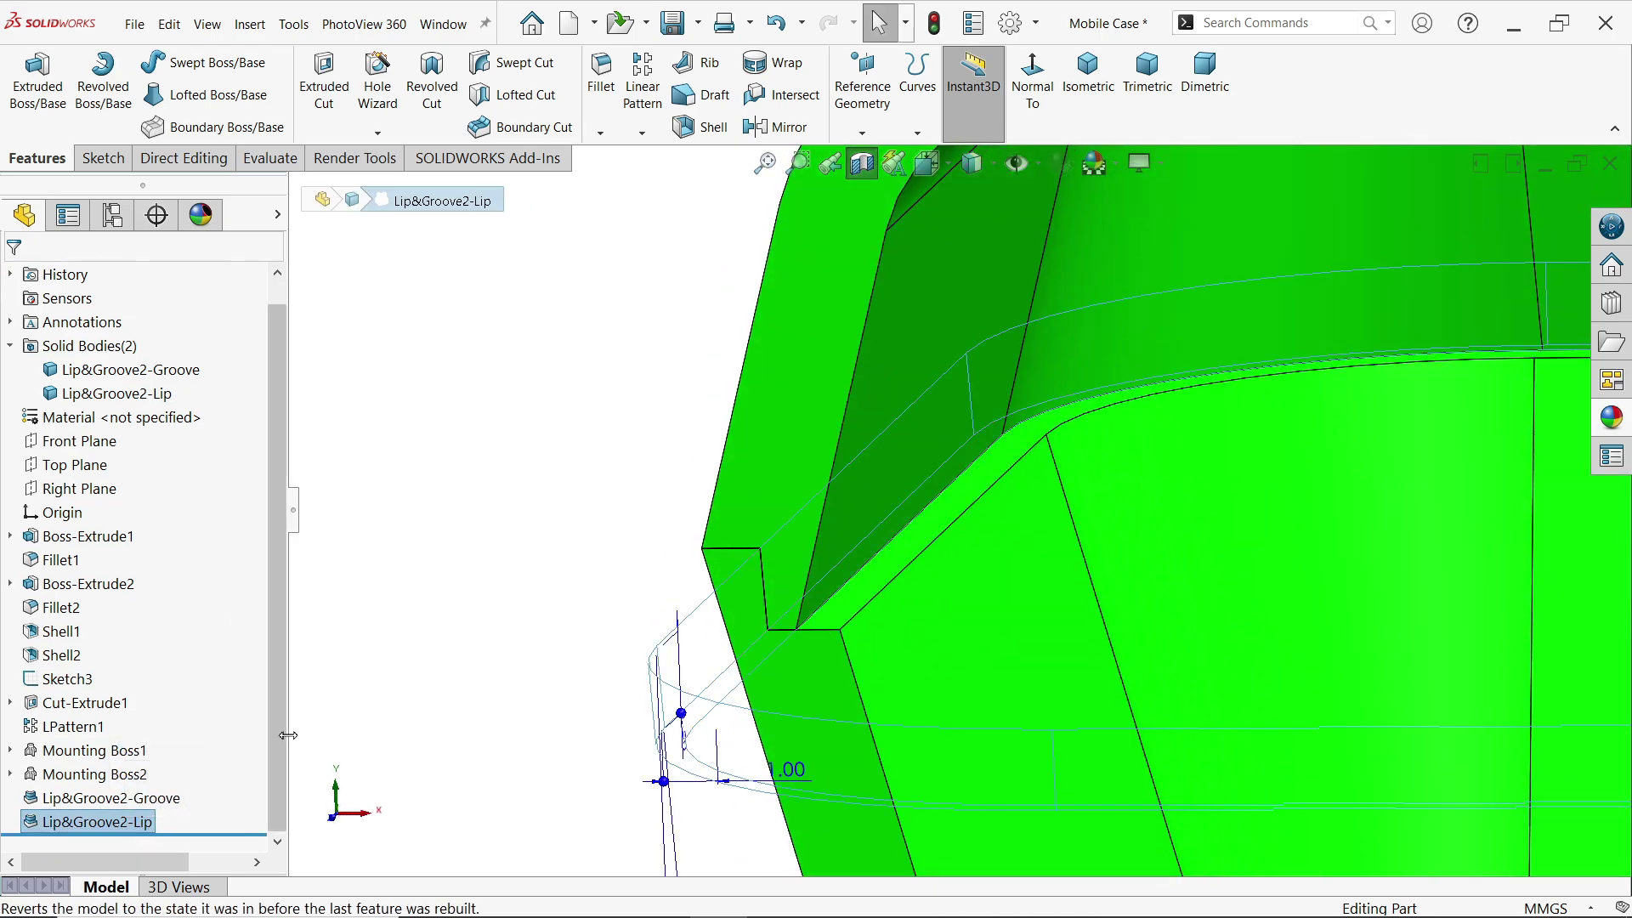
click(329, 697)
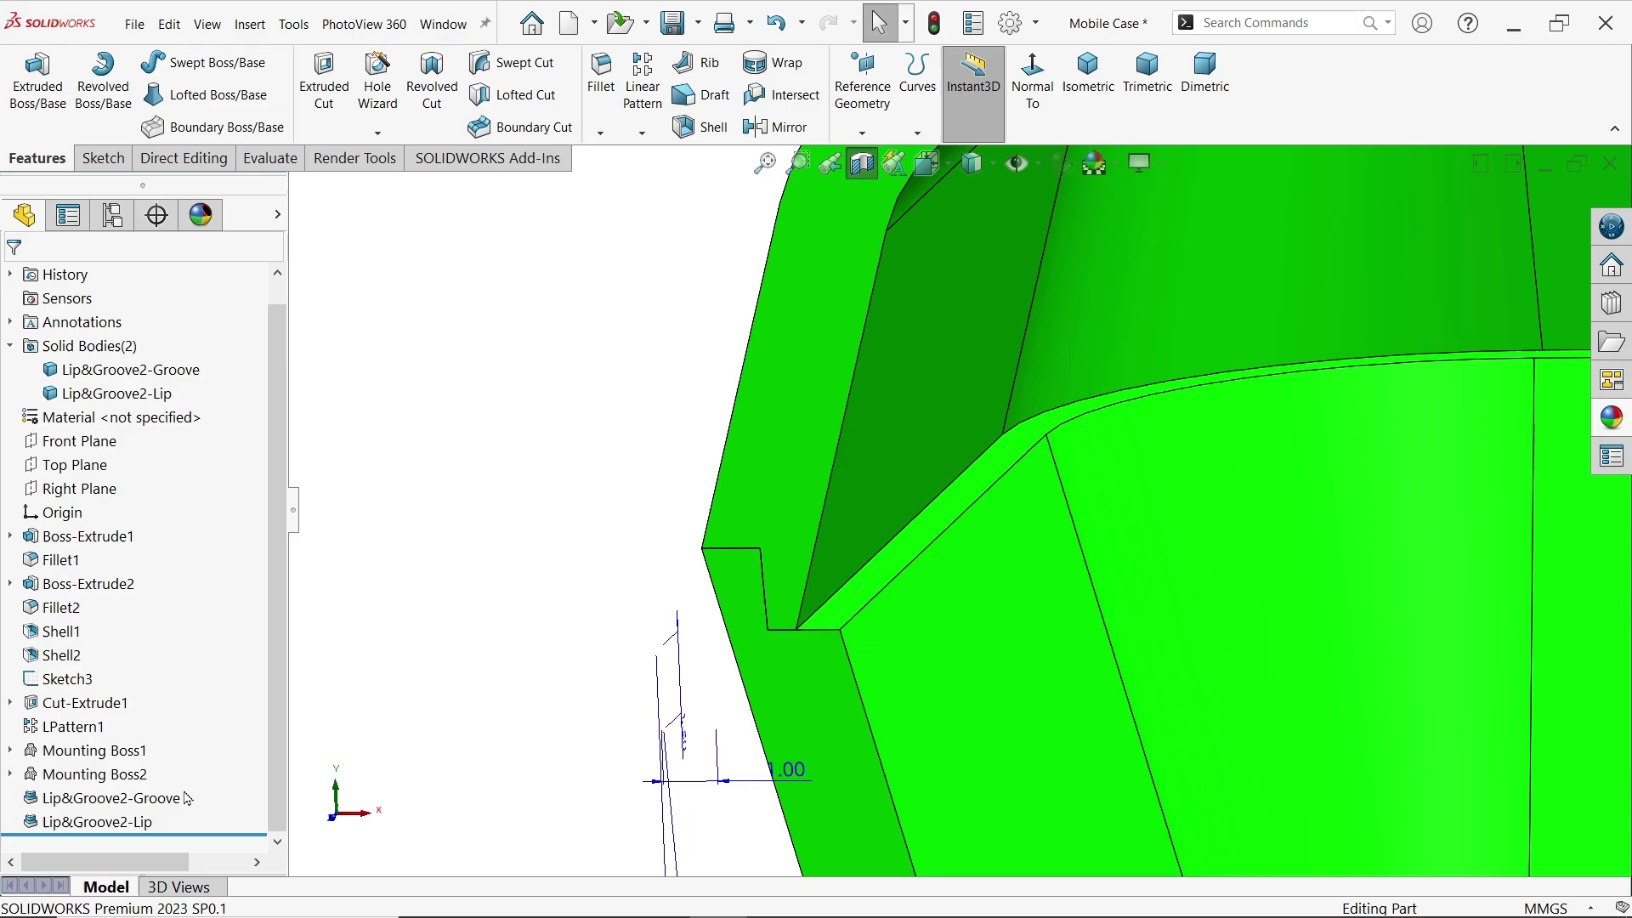
Step: Edit Lip&Groove2-Groove and turn off Maintain existing wall faces
right_click(115, 808)
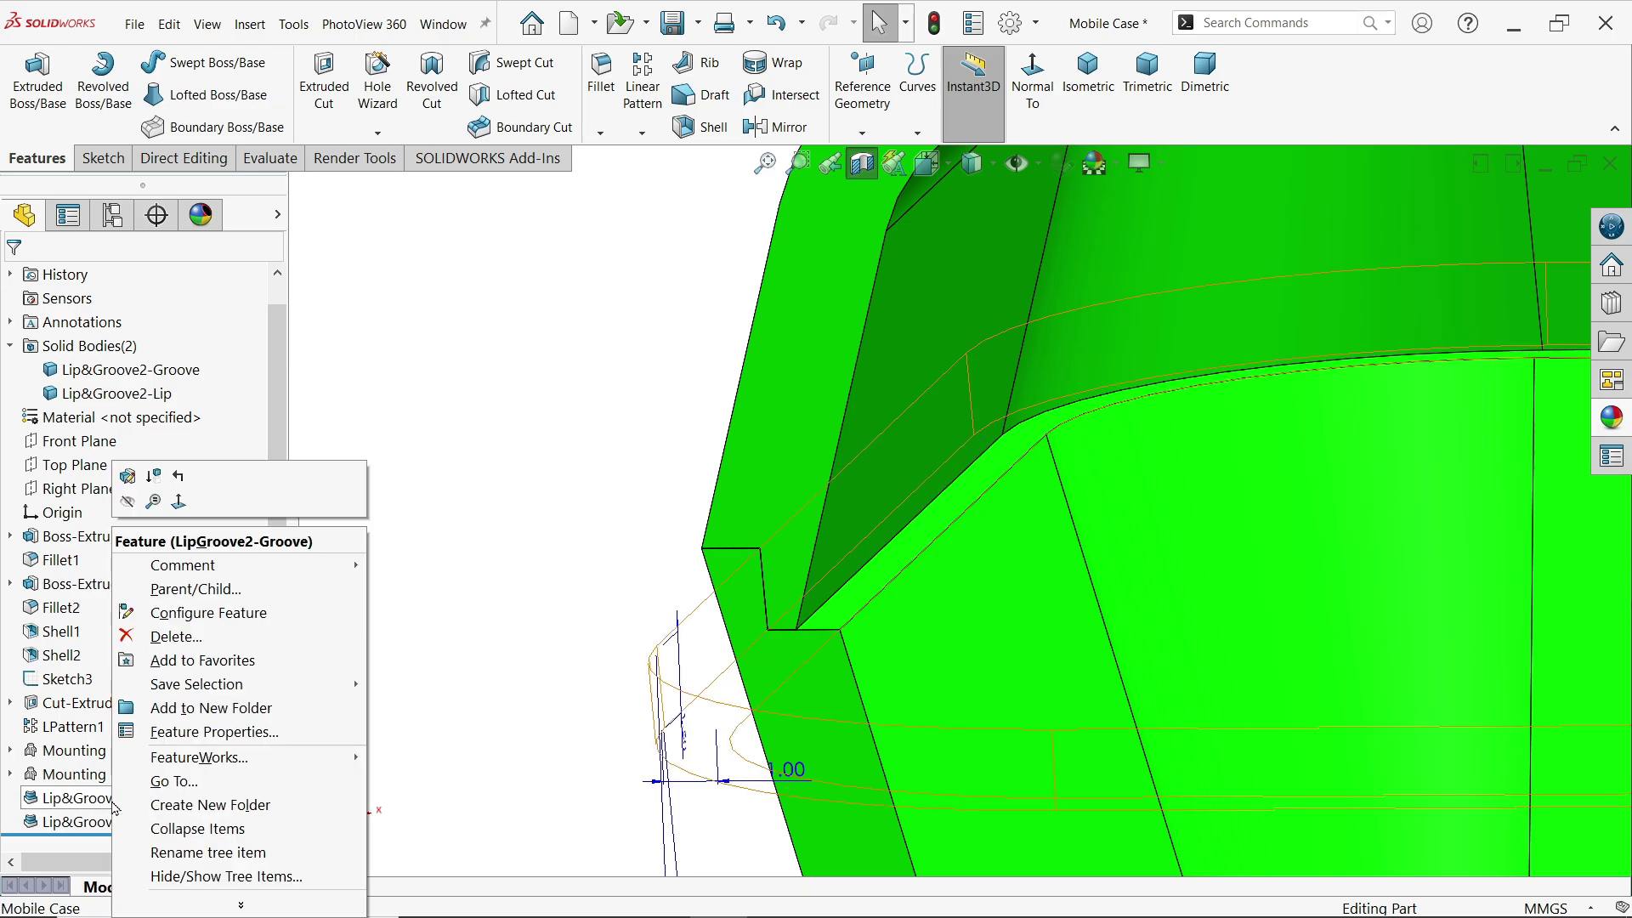
click(129, 486)
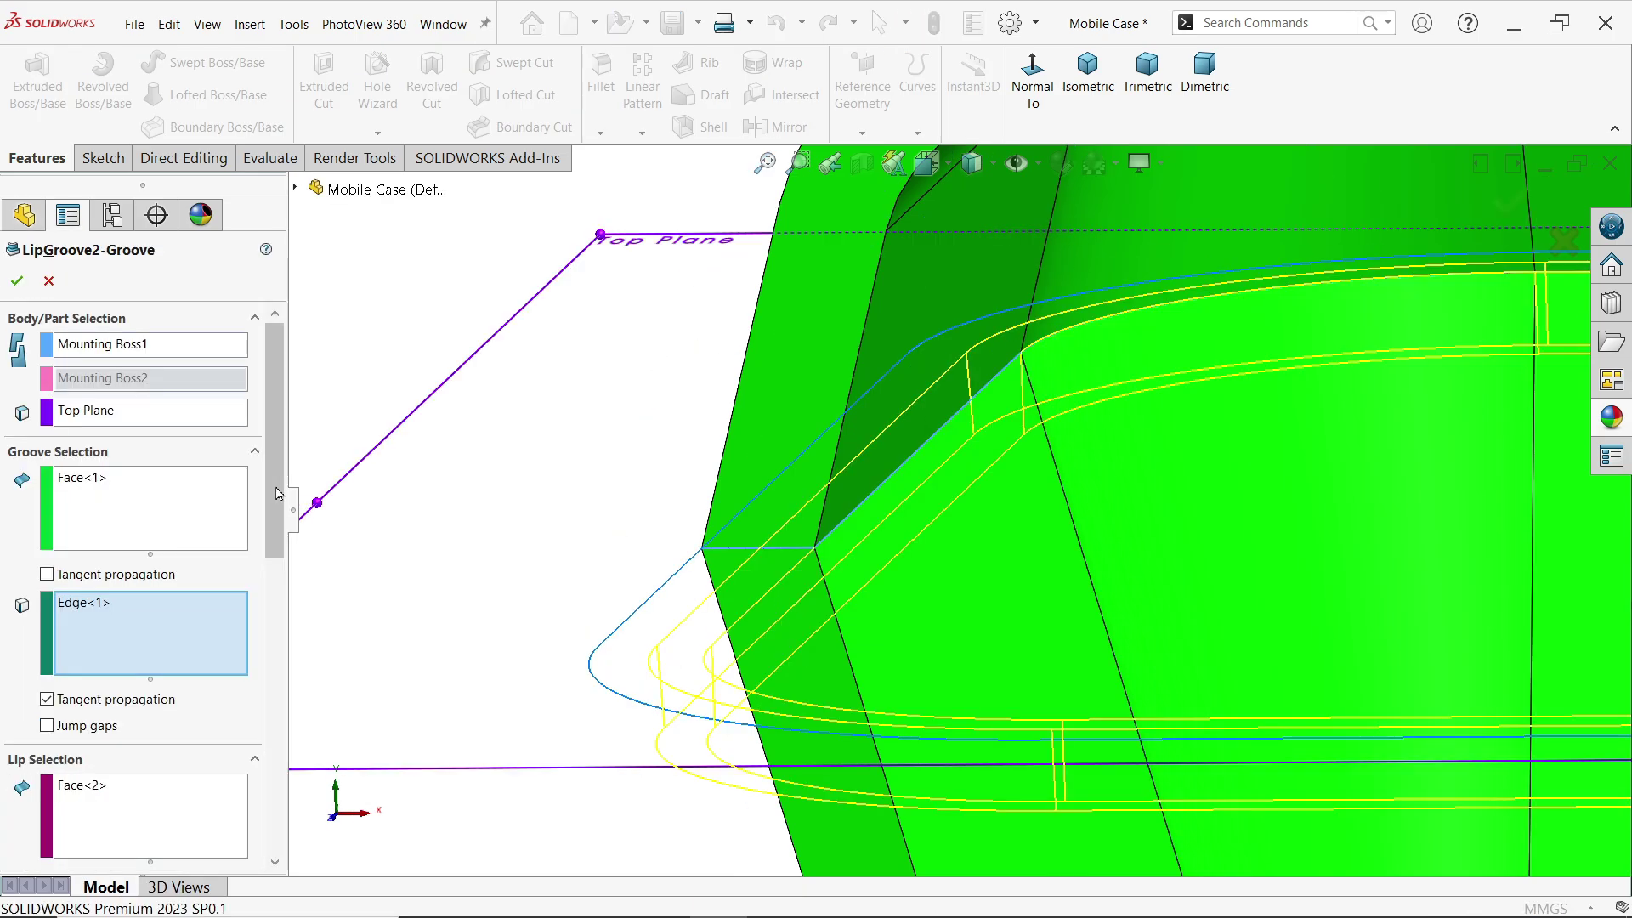
scroll(281, 585, down, 3)
scroll(281, 585, down, 5)
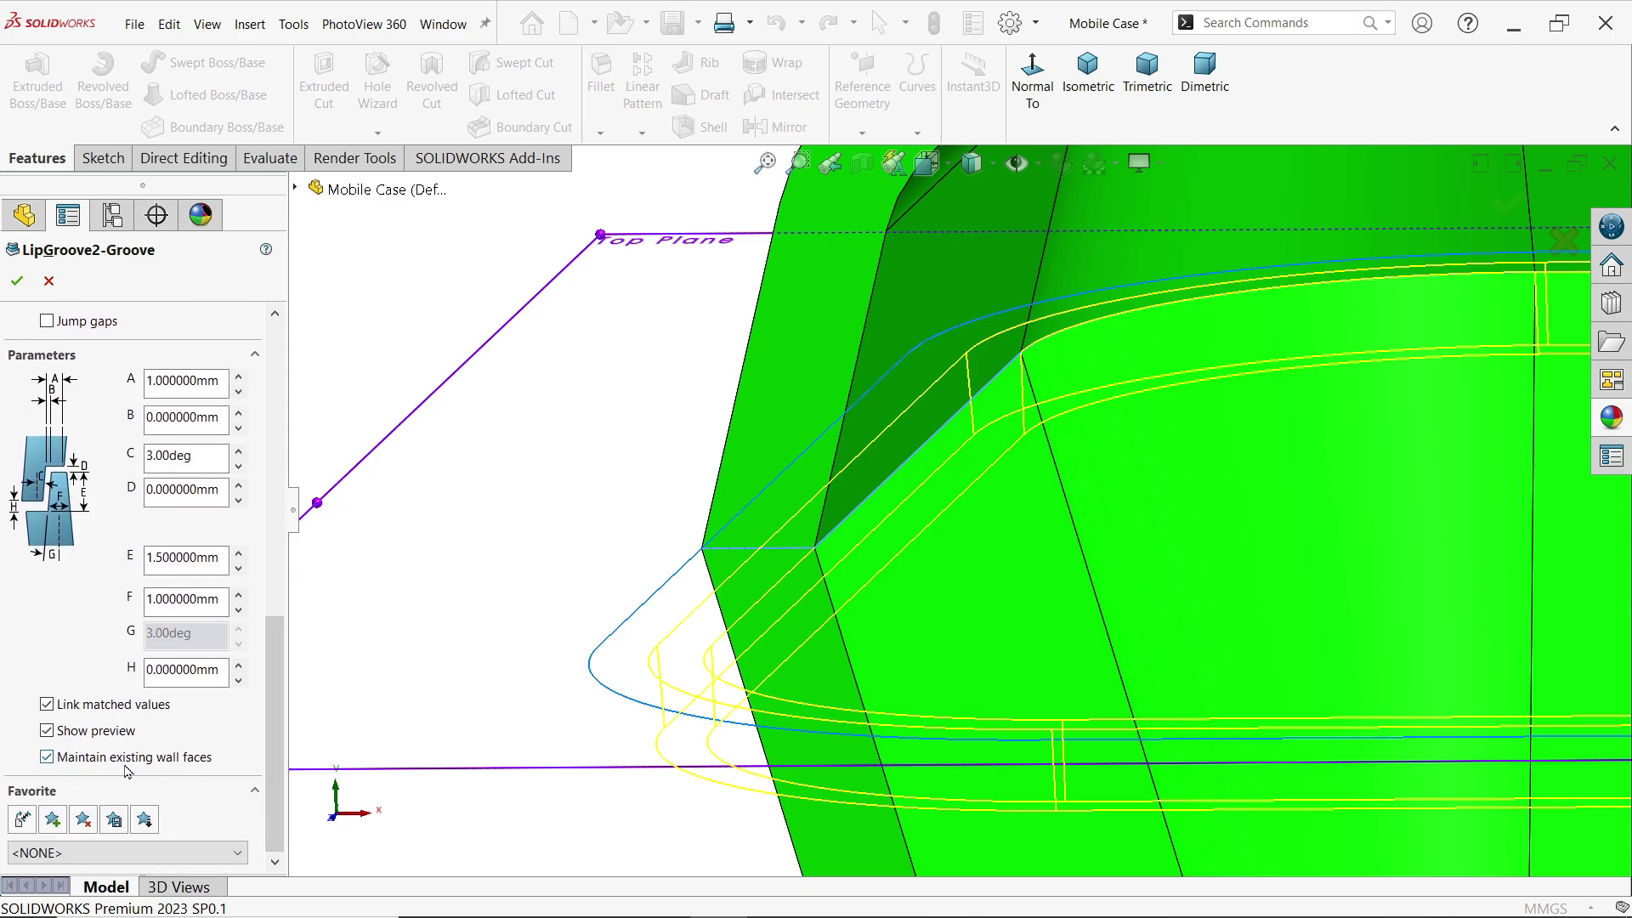
click(181, 759)
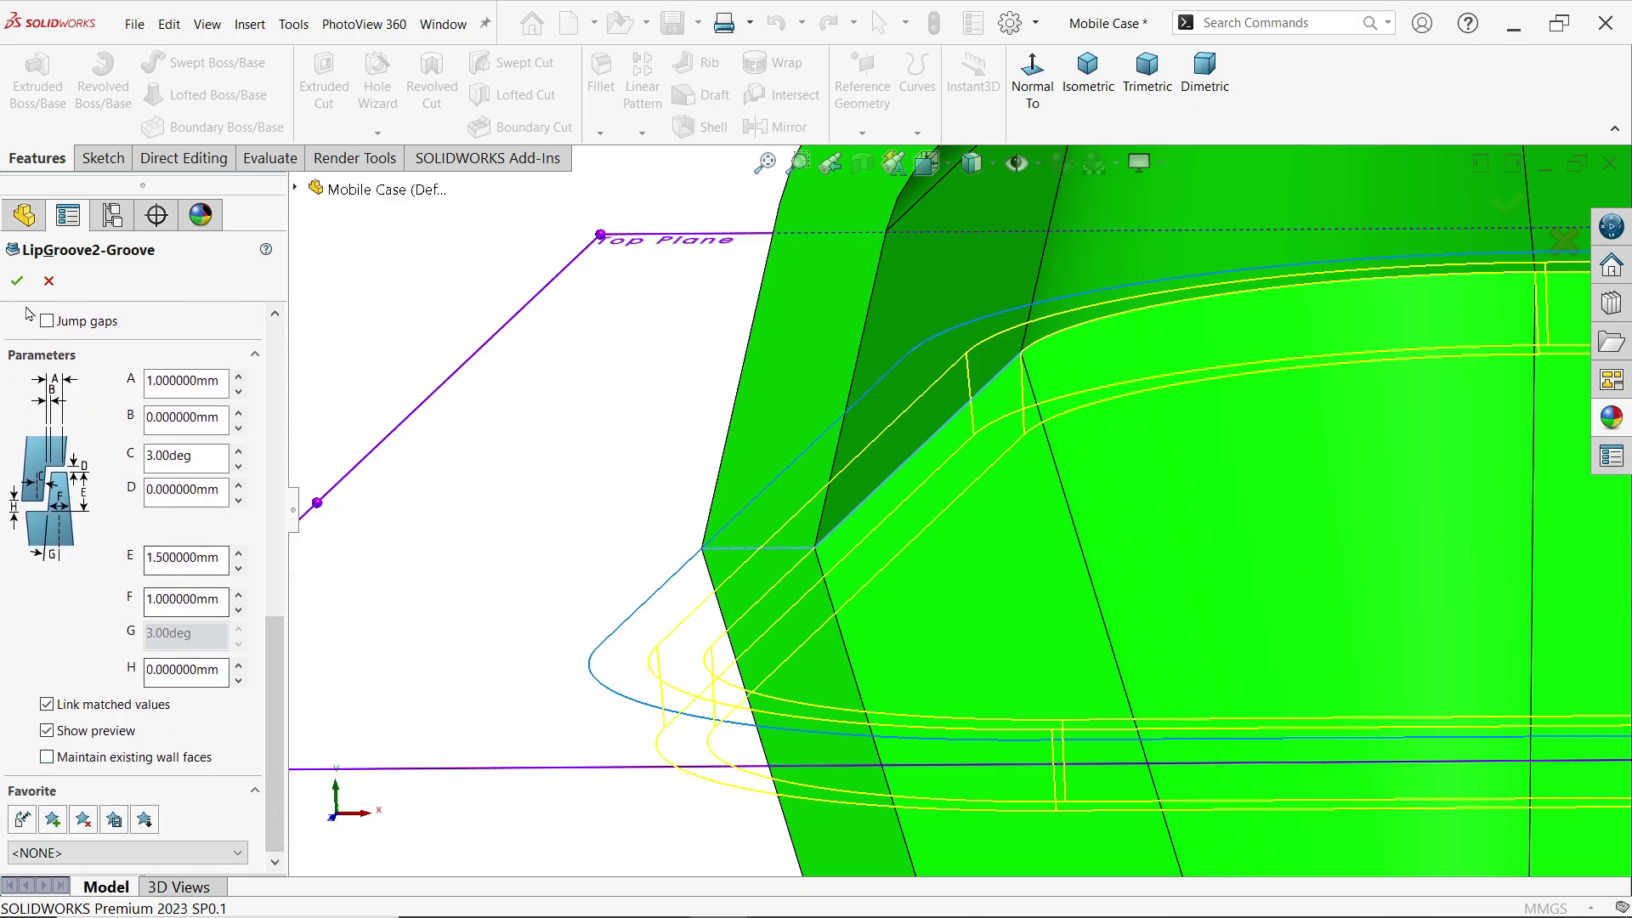
key(Return)
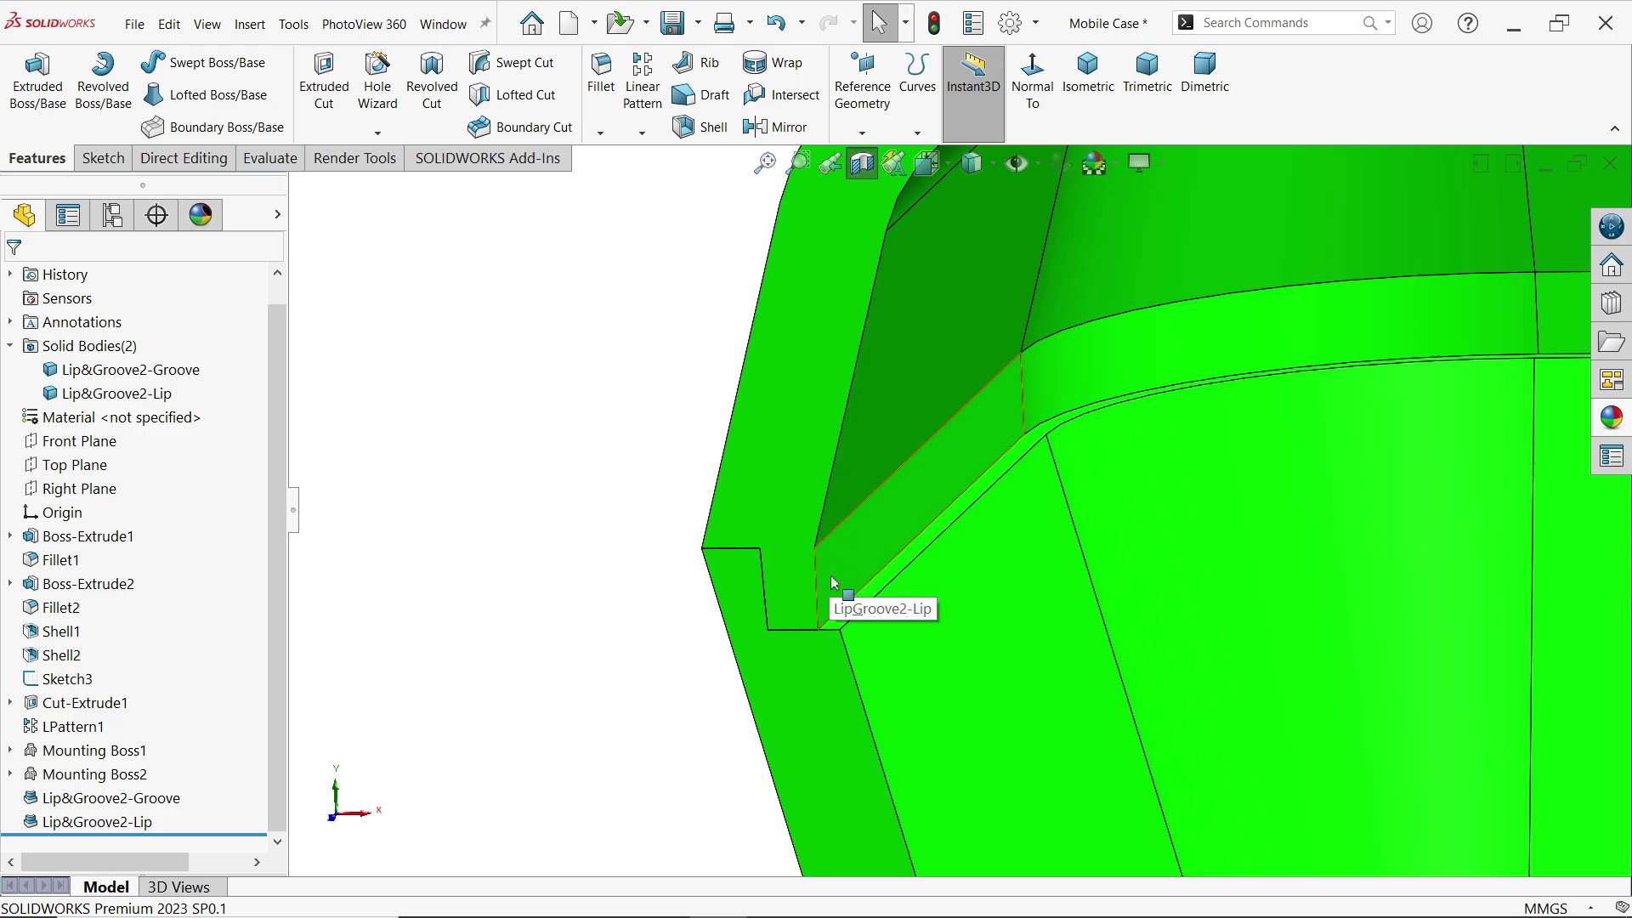
Step: Edit Lip&Groove2-Groove so spacing B and gap D are each 0.2 mm
right_click(92, 808)
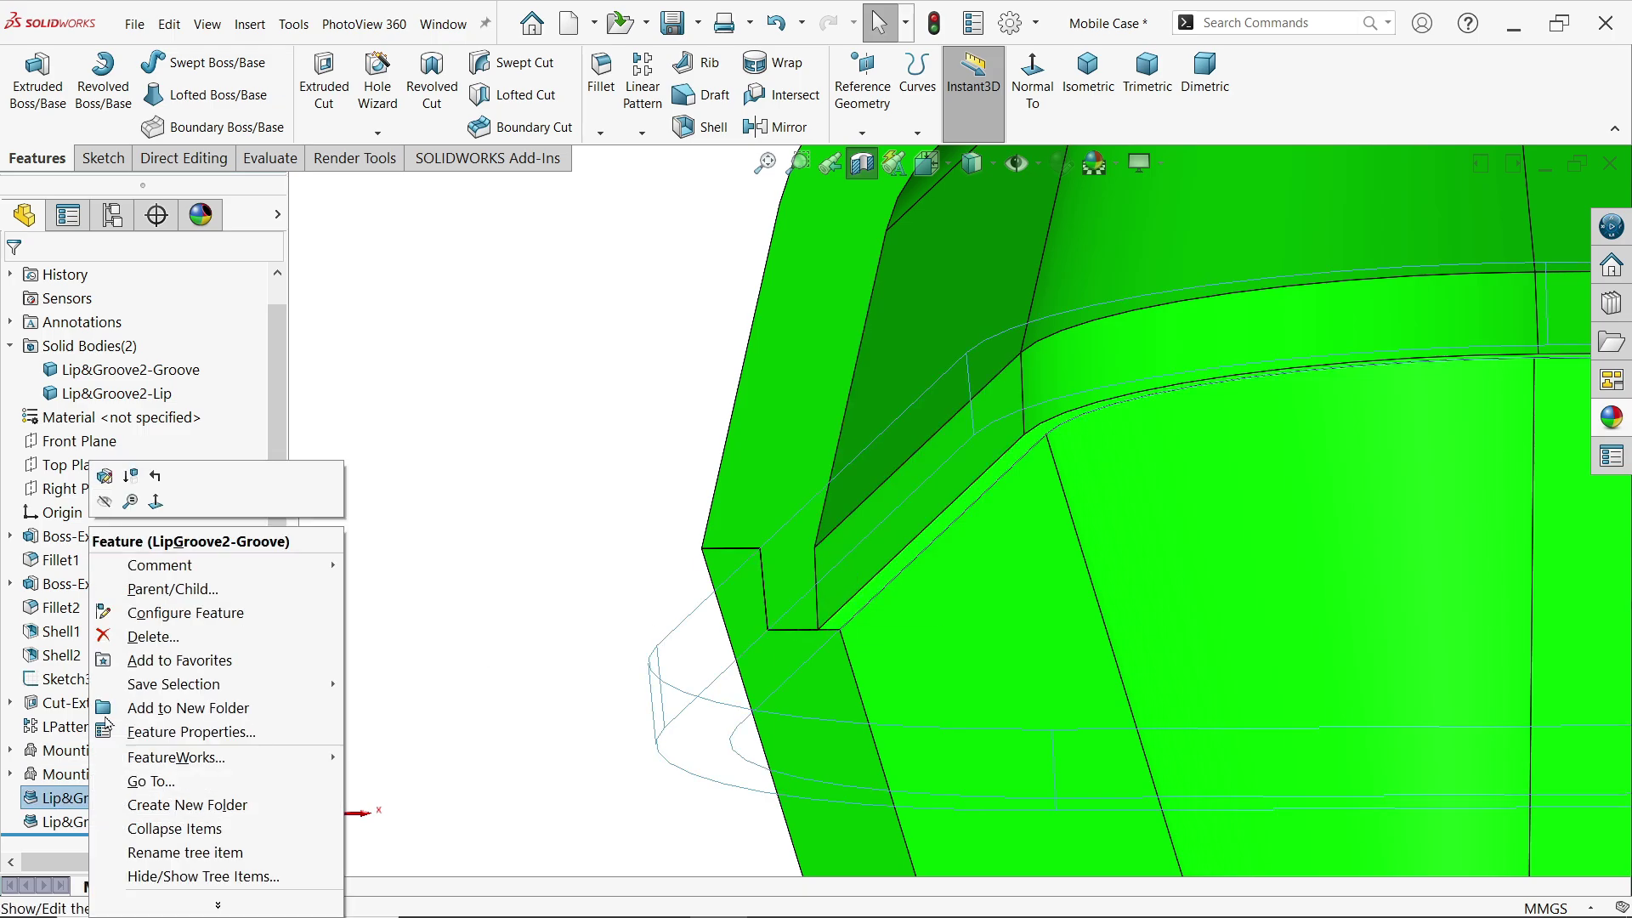
click(141, 500)
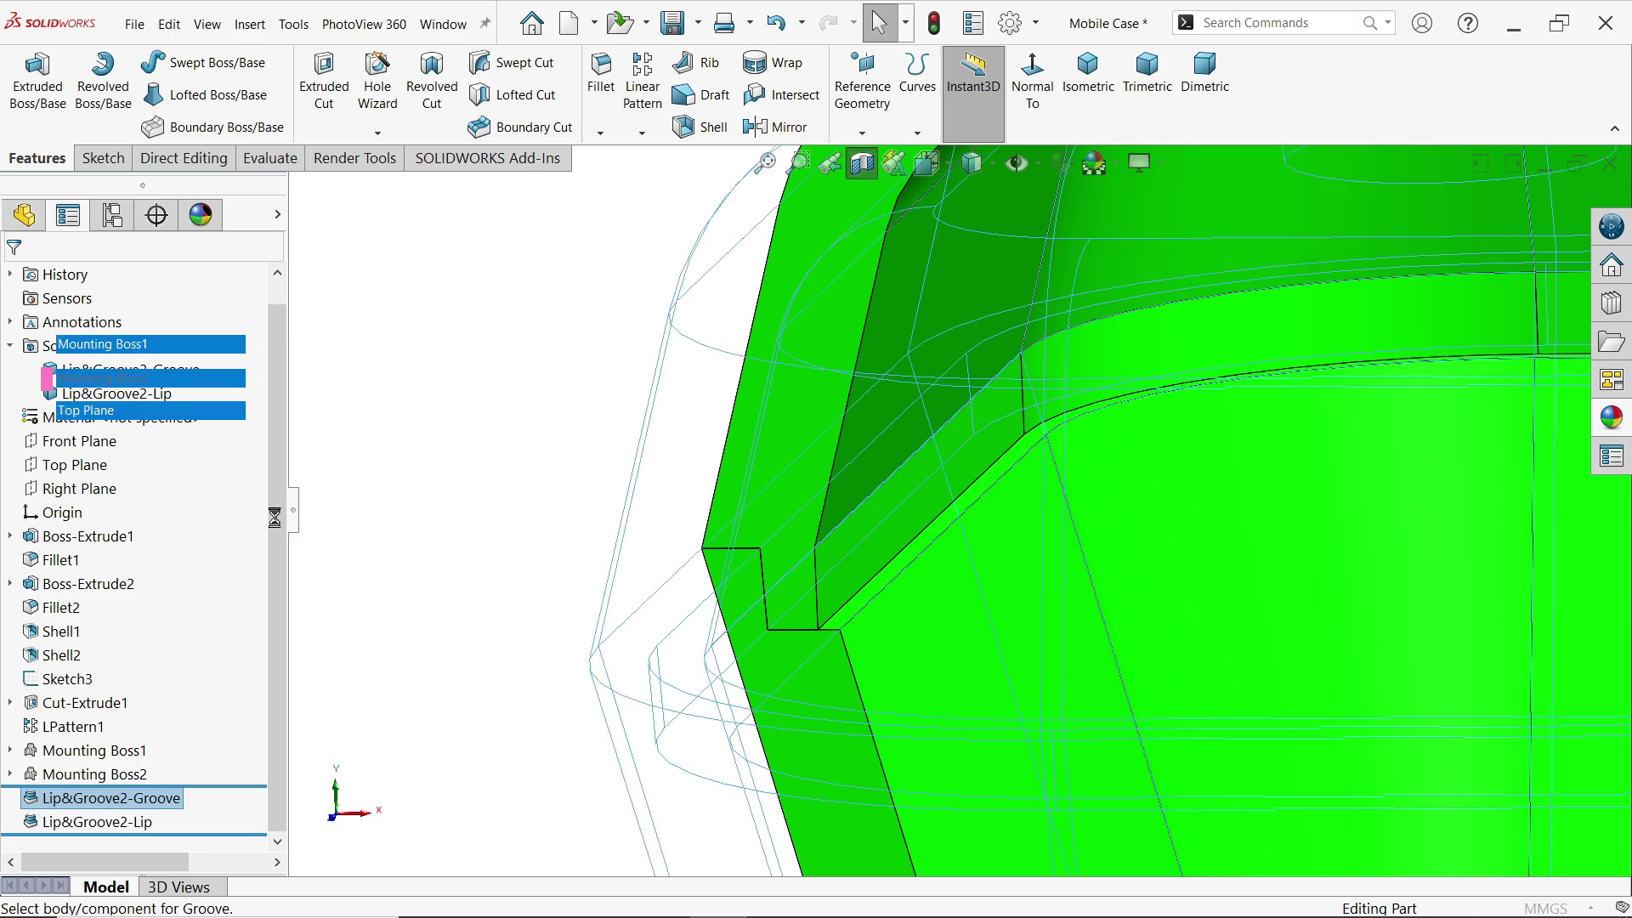
drag(280, 508, 280, 801)
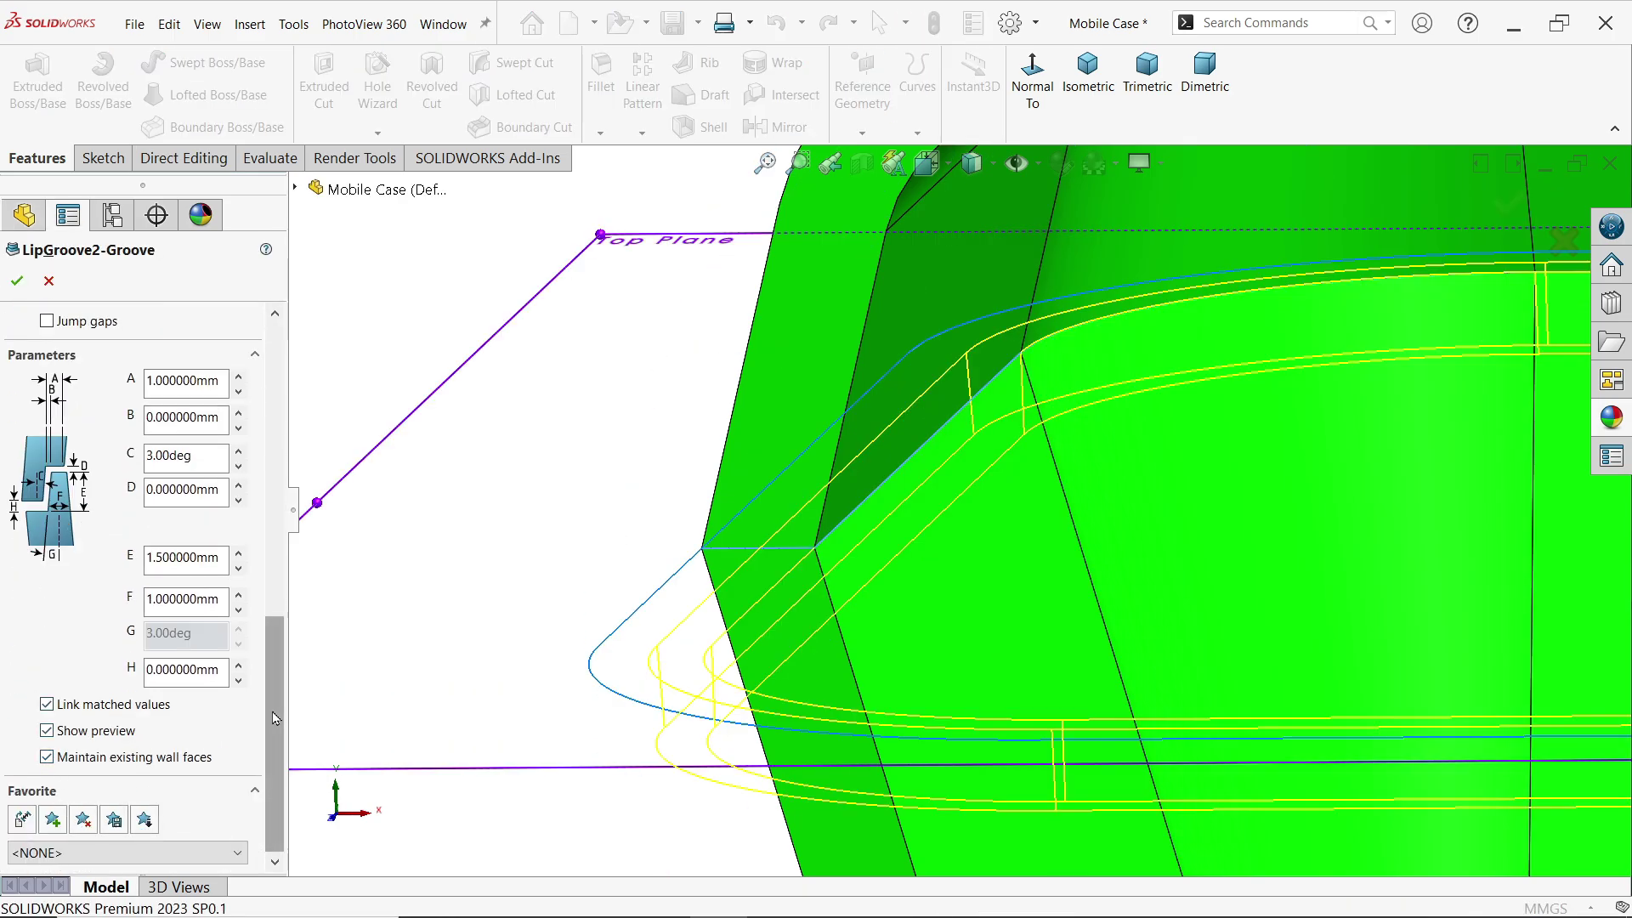
drag(274, 718, 267, 663)
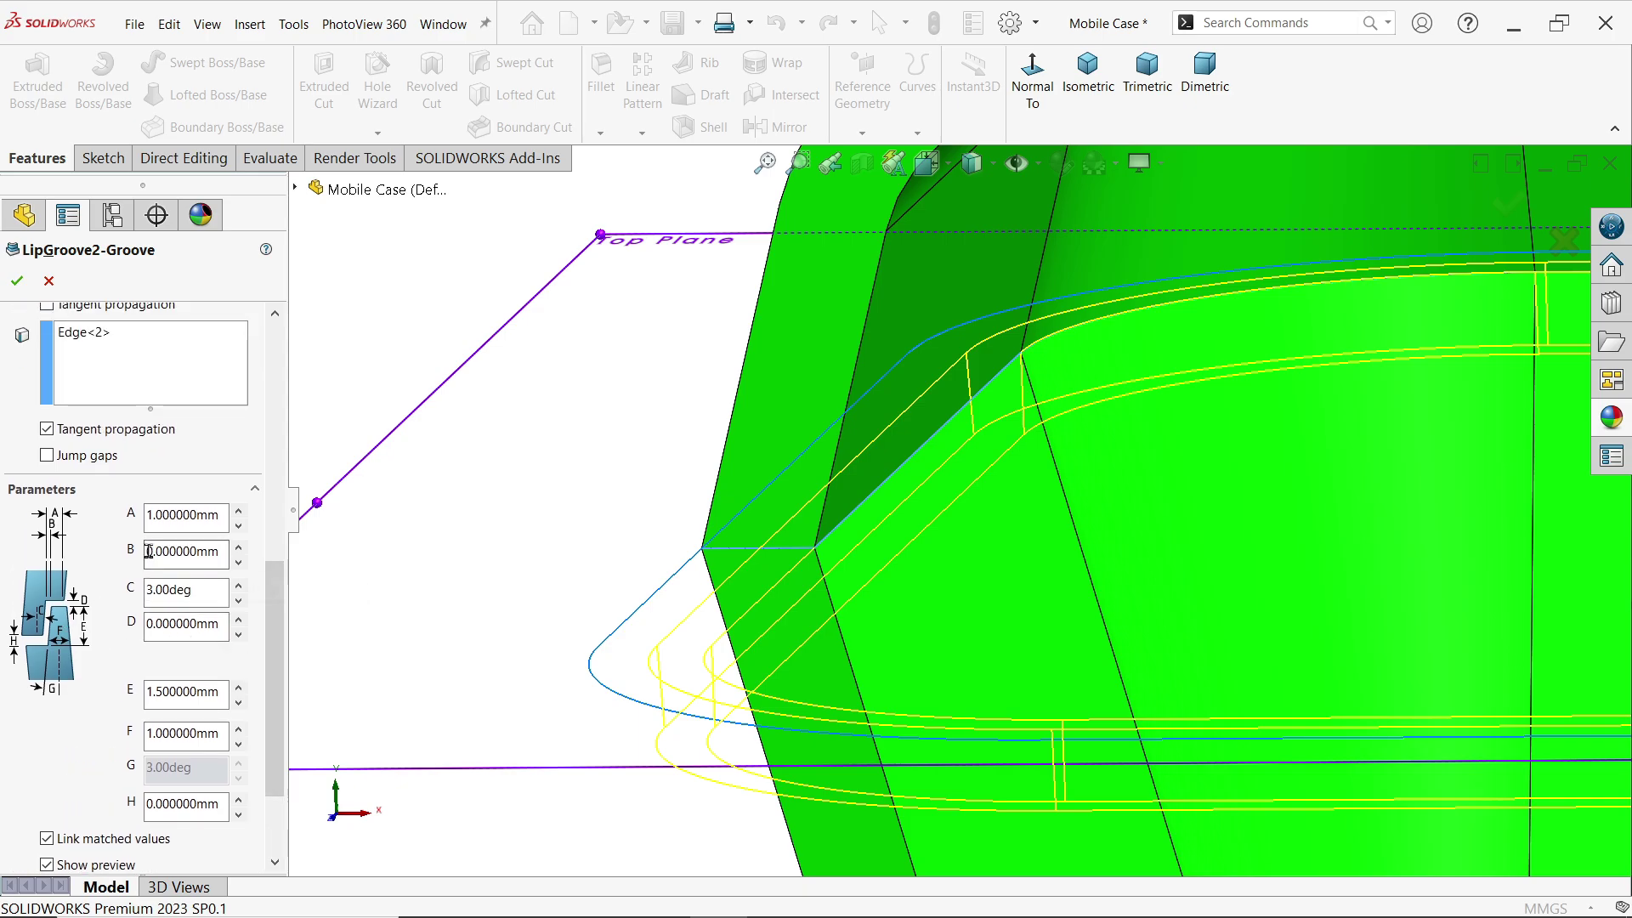
drag(149, 551, 242, 555)
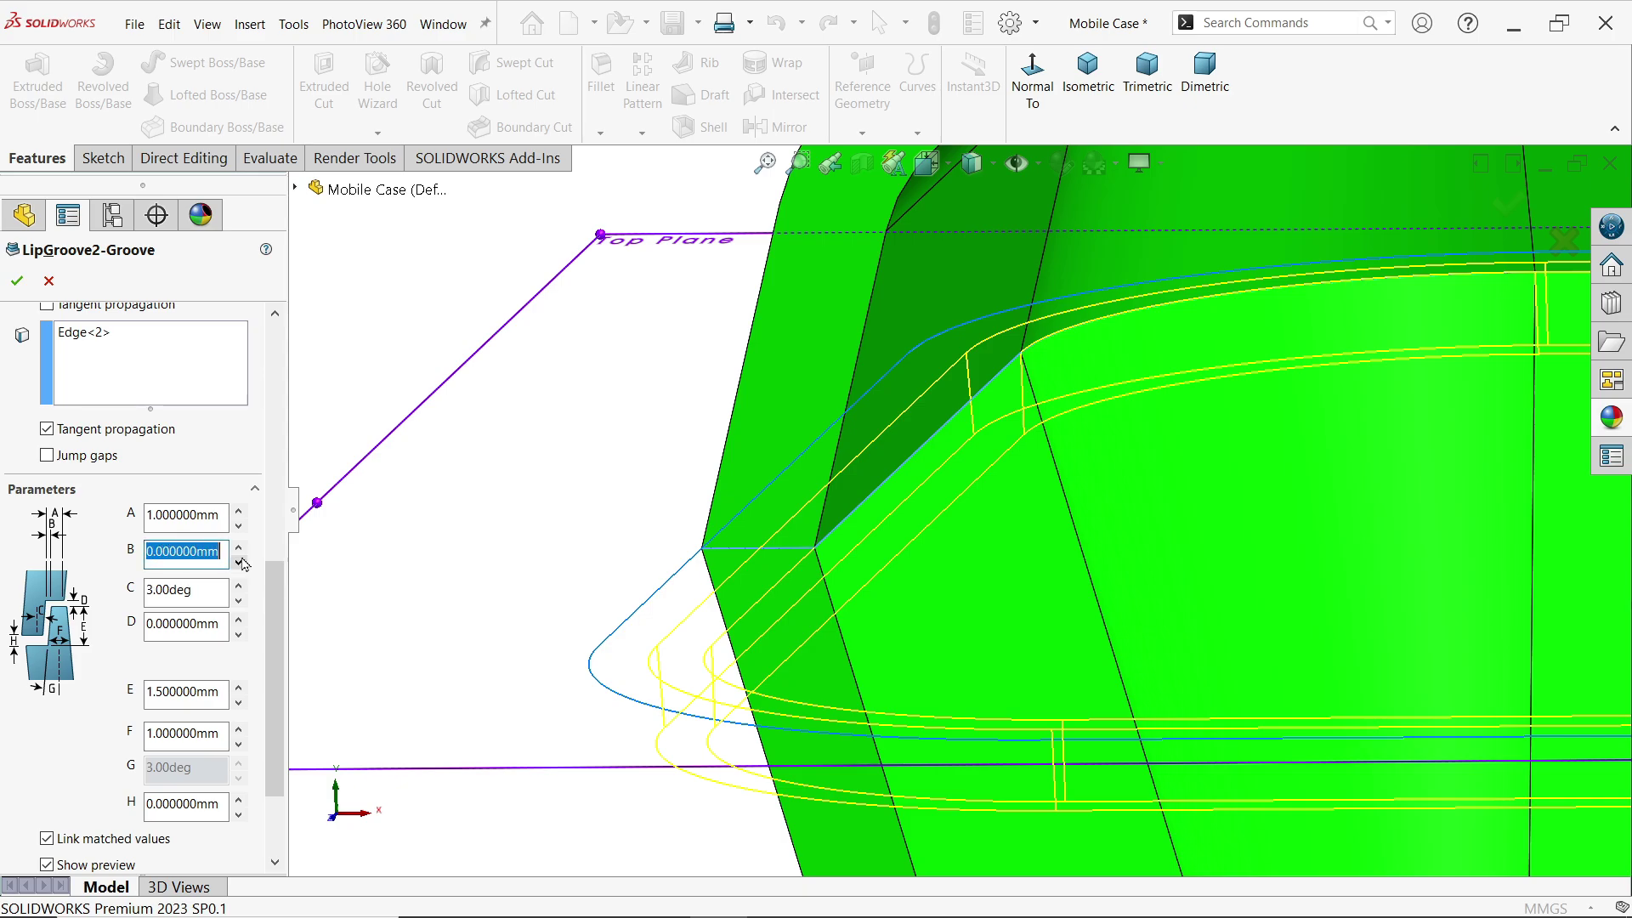
text(0.)
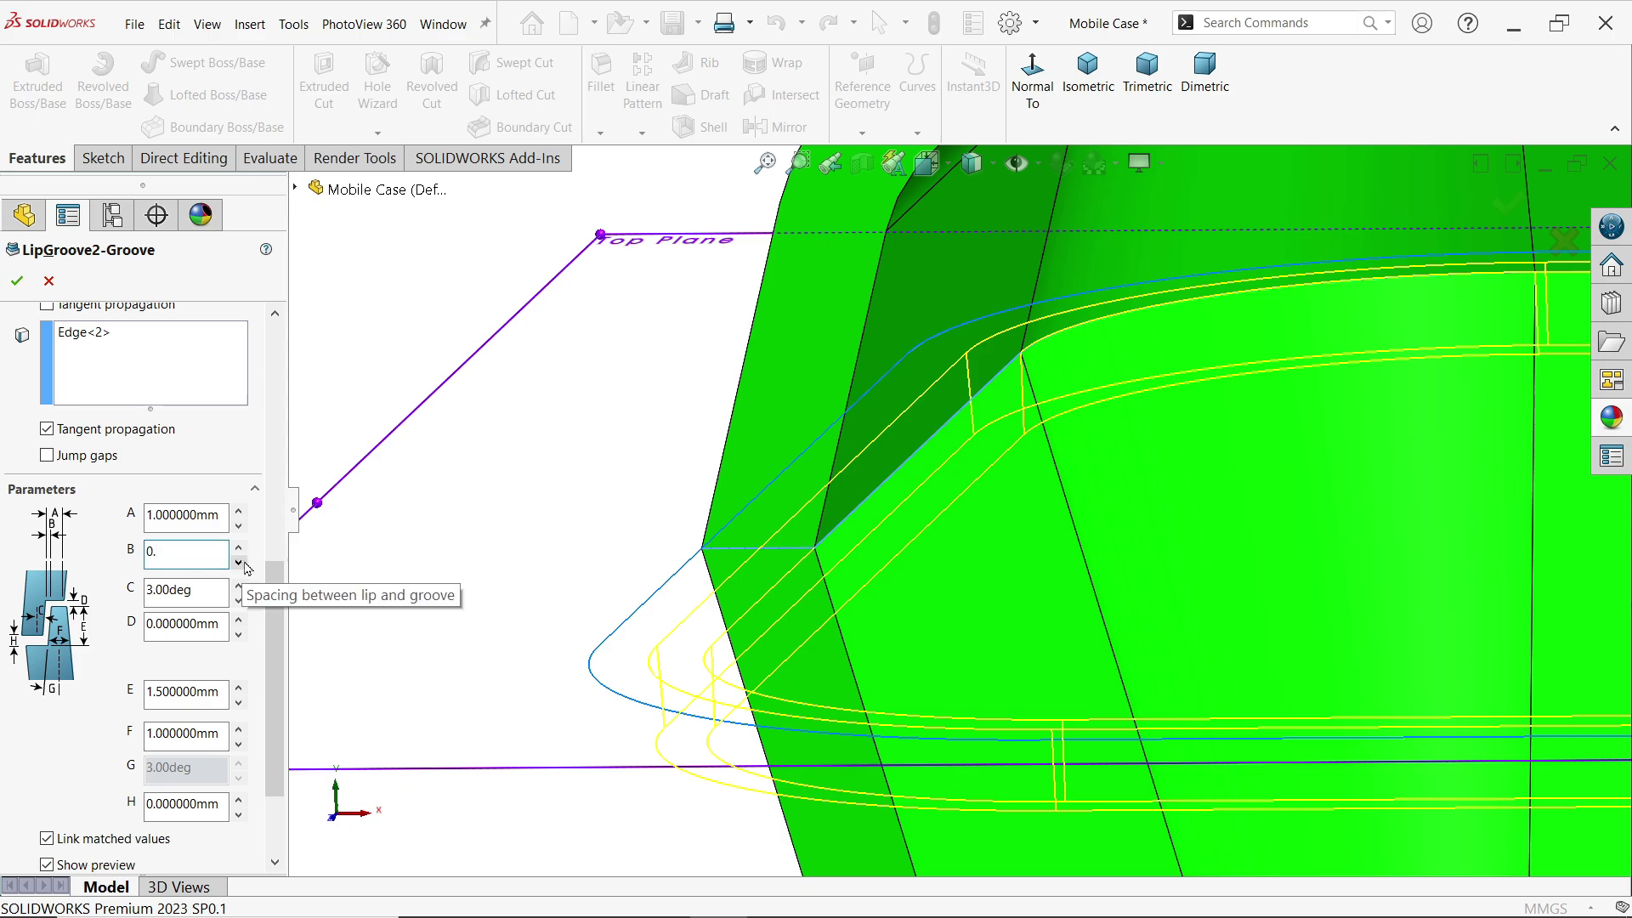
text(2)
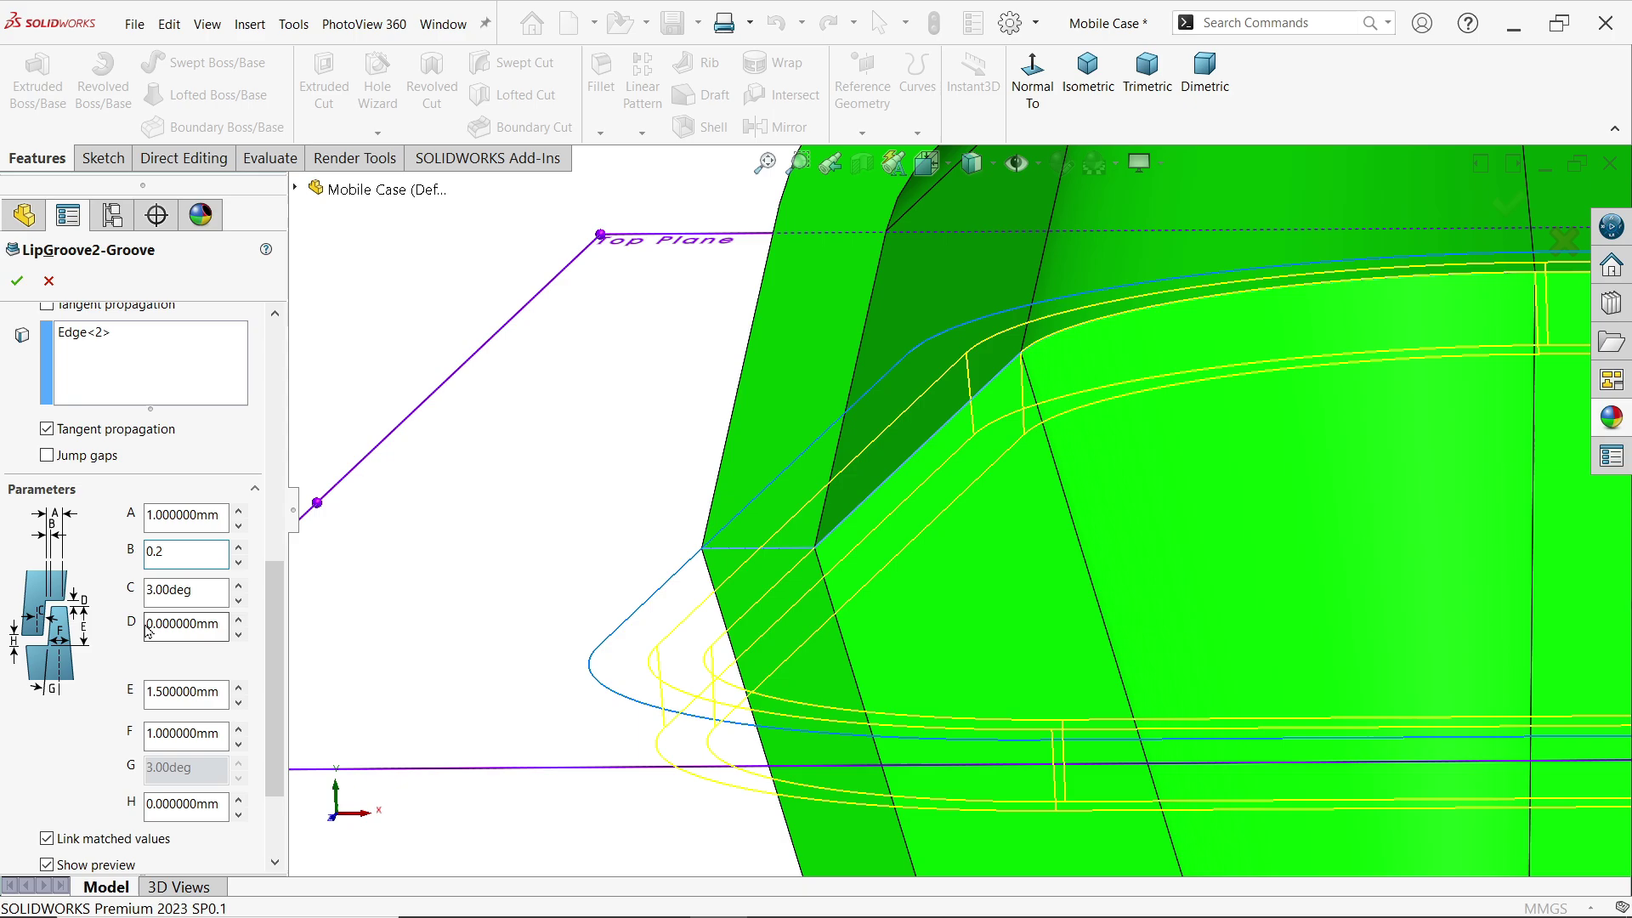
drag(148, 625, 260, 630)
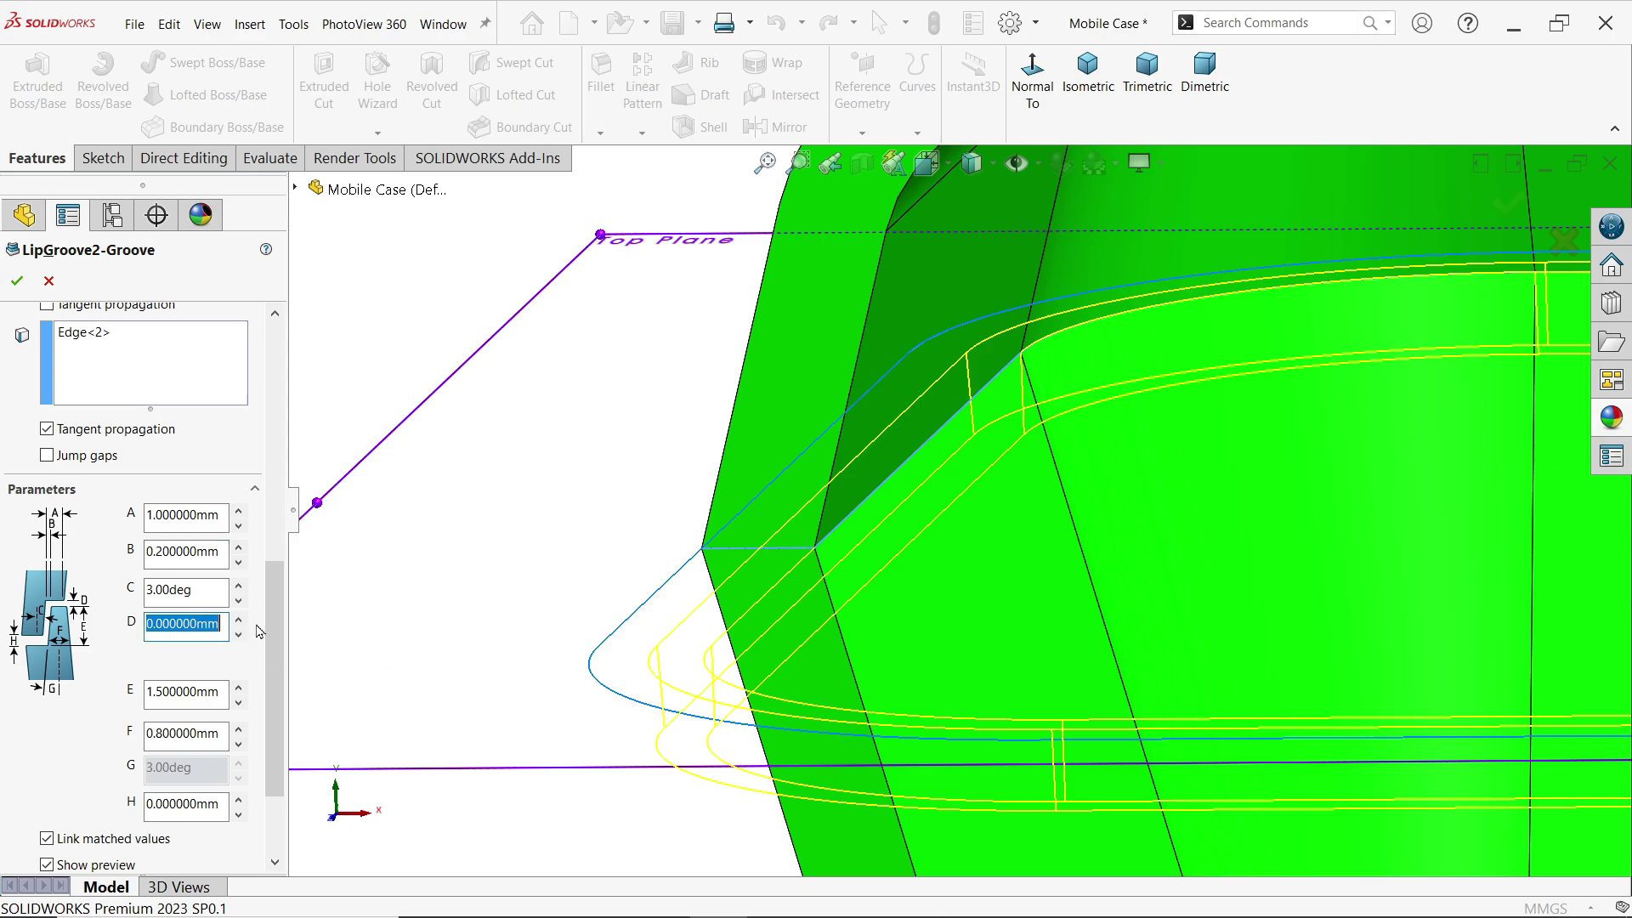
text(0)
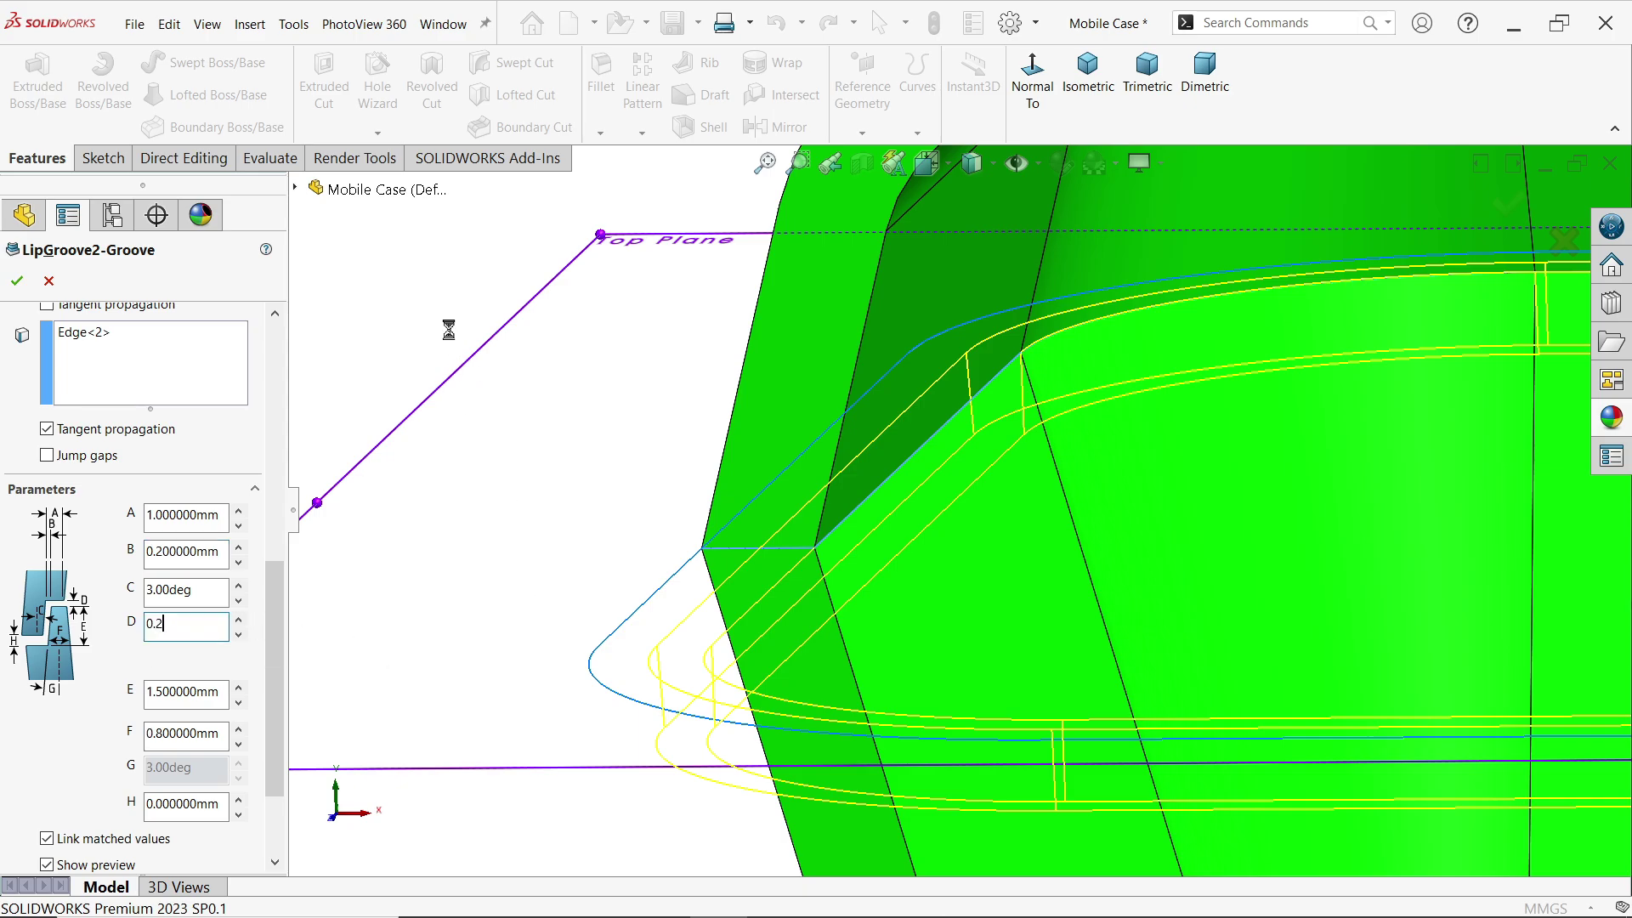
click(15, 287)
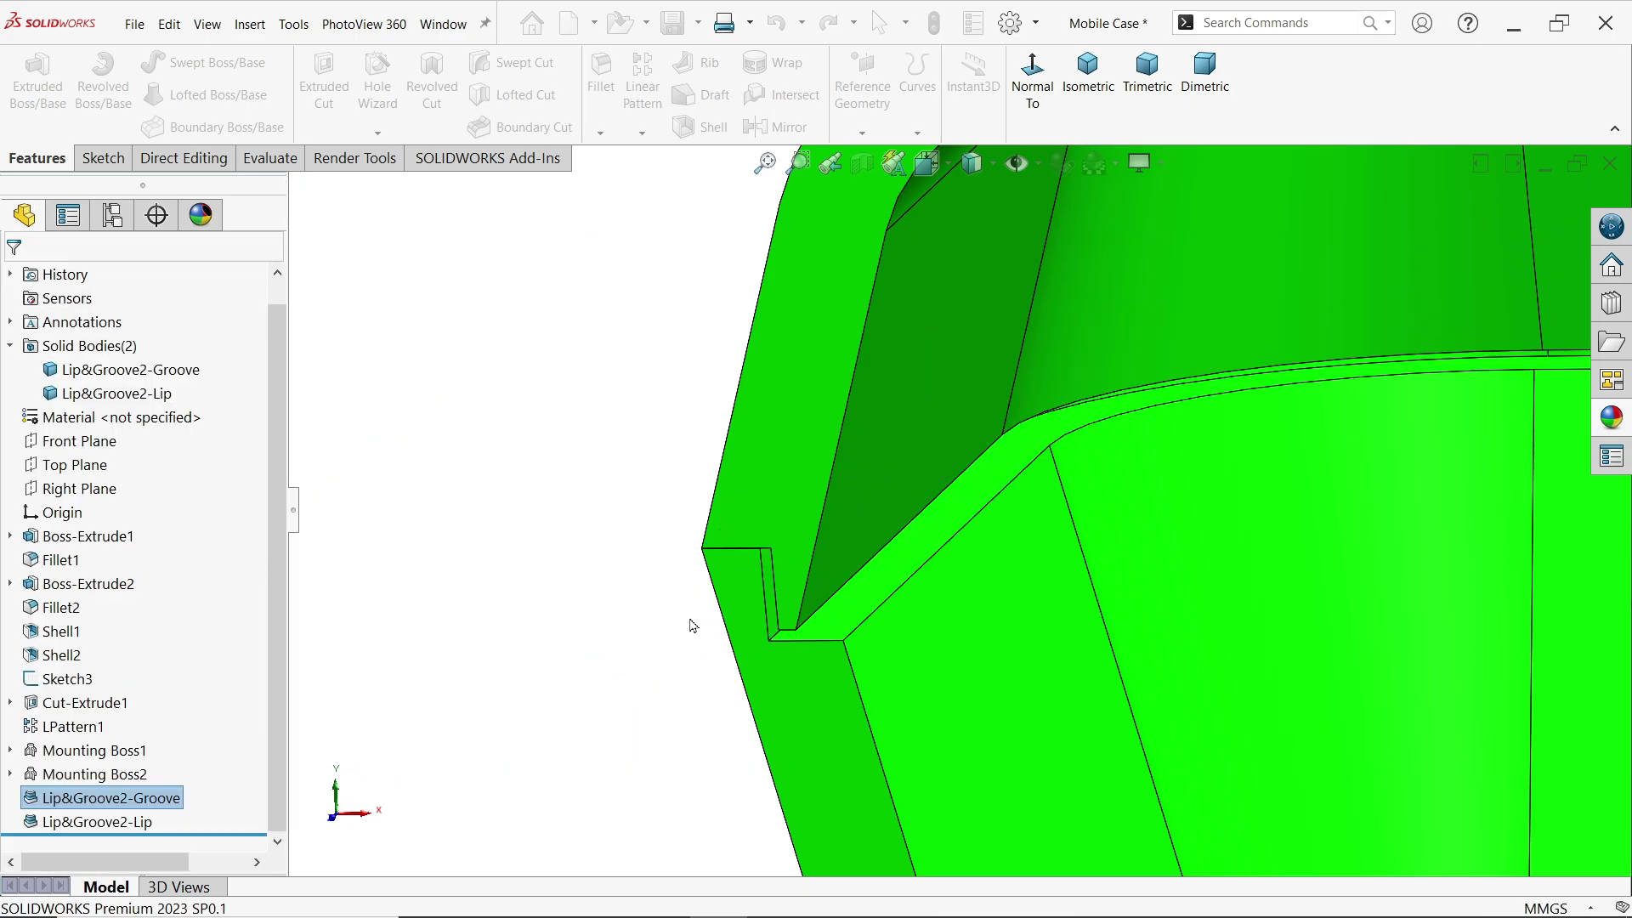
Step: View the case normal to the Front Plane and zoom in on the lip-and-groove notch
mouse_move(855, 616)
middle_down()
mouse_move(848, 579)
mouse_move(851, 593)
middle_up()
scroll(850, 593, up, 3)
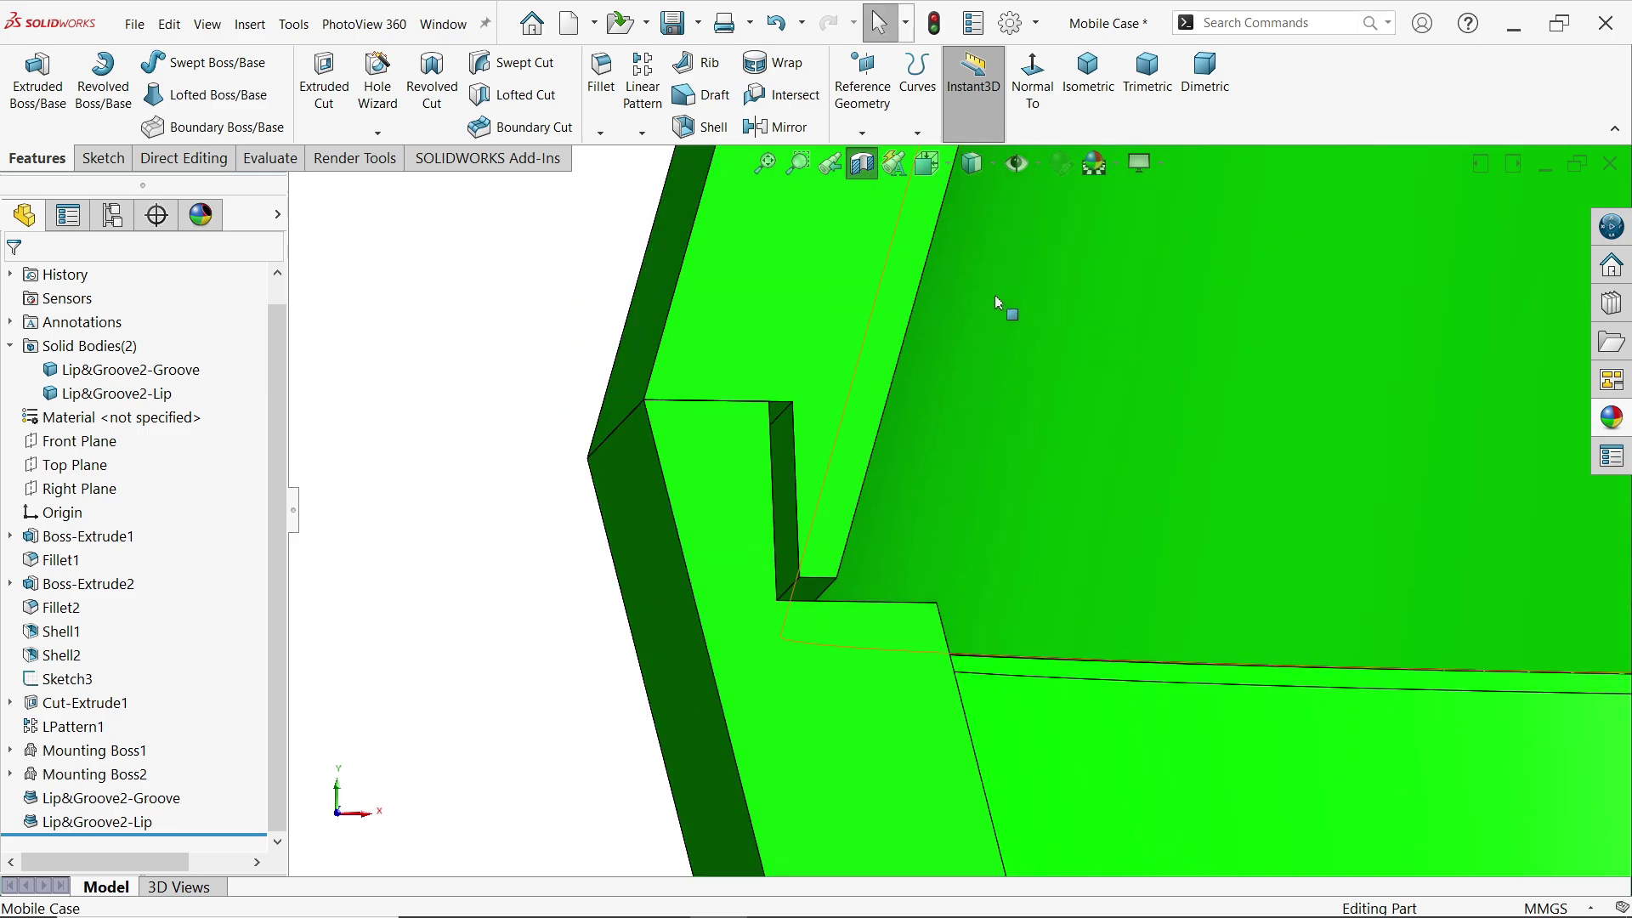
click(91, 442)
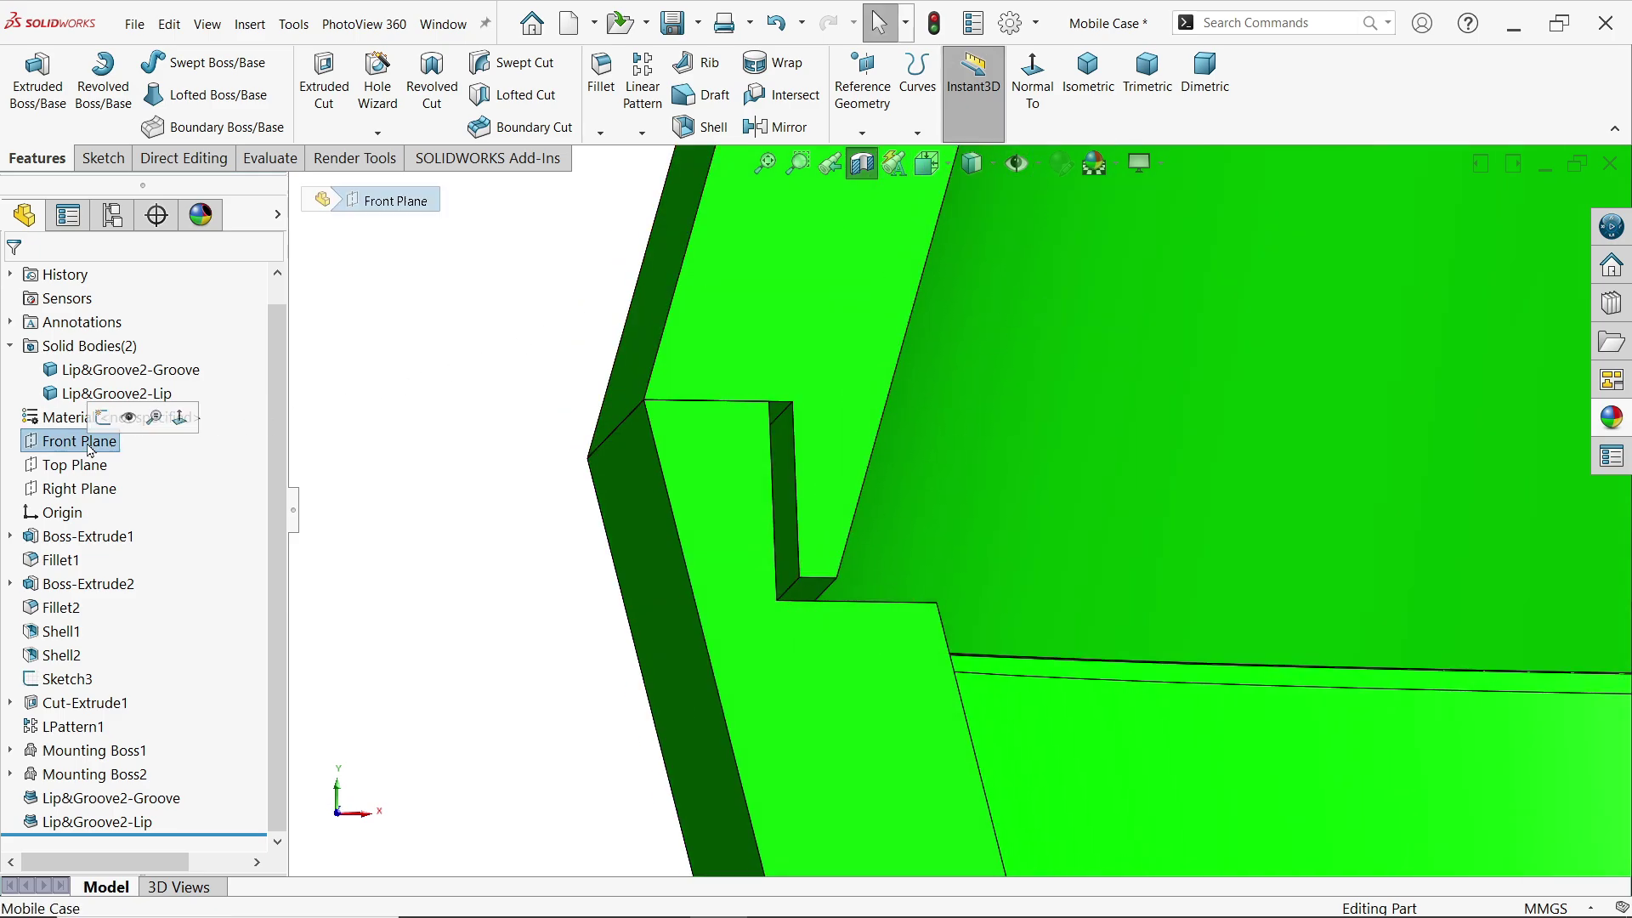
click(1032, 80)
scroll(783, 565, up, 8)
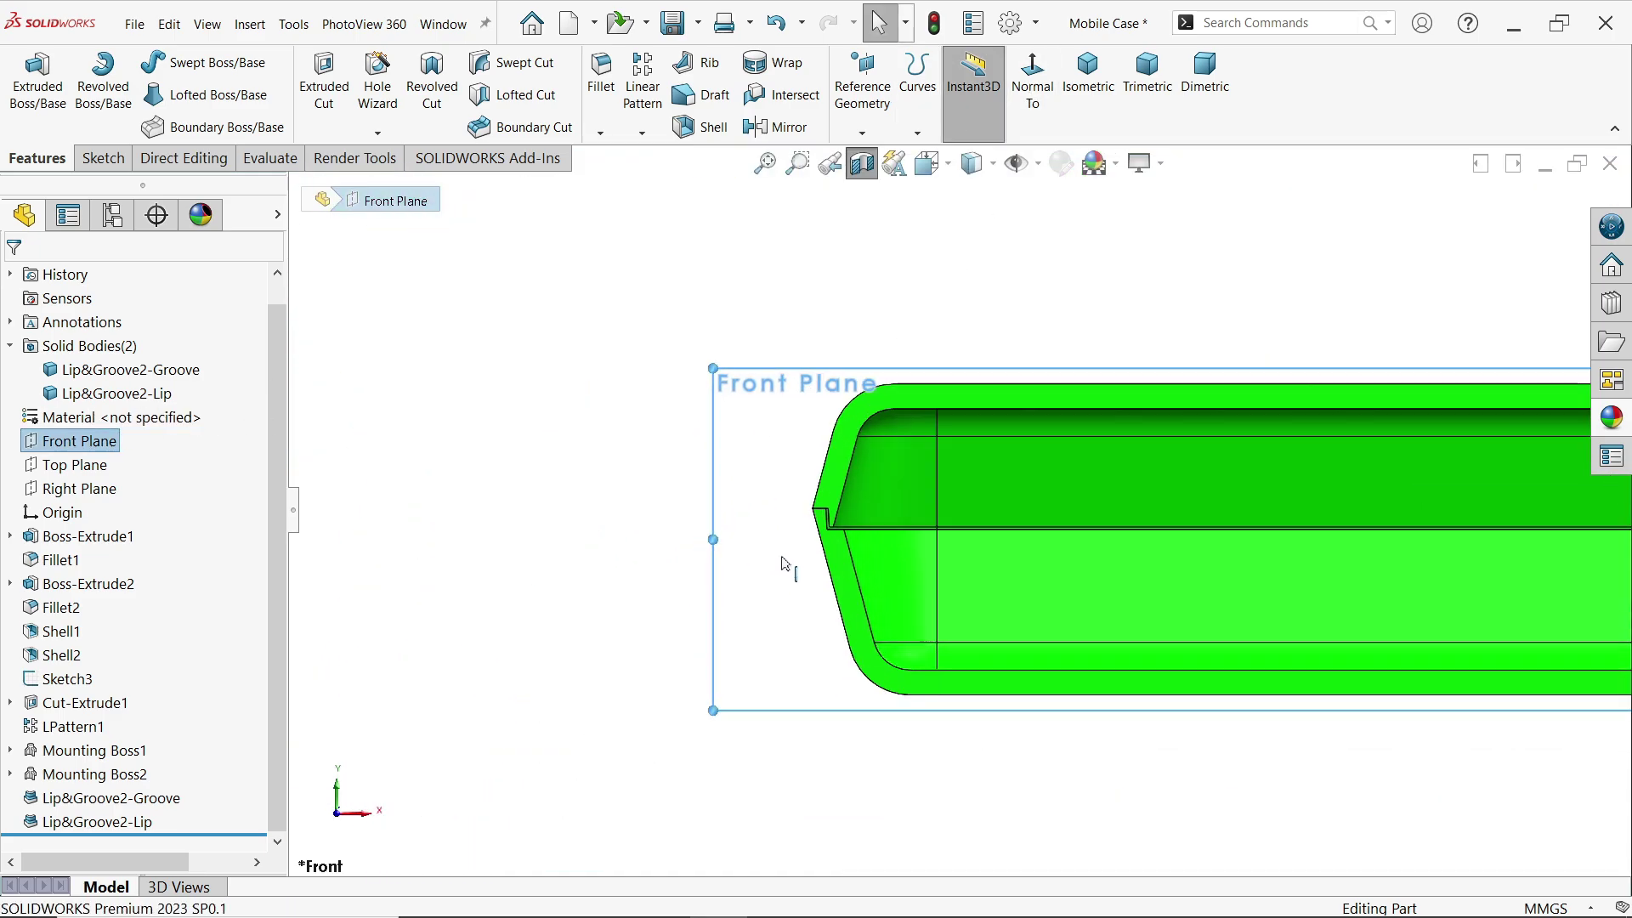
scroll(867, 466, up, 2)
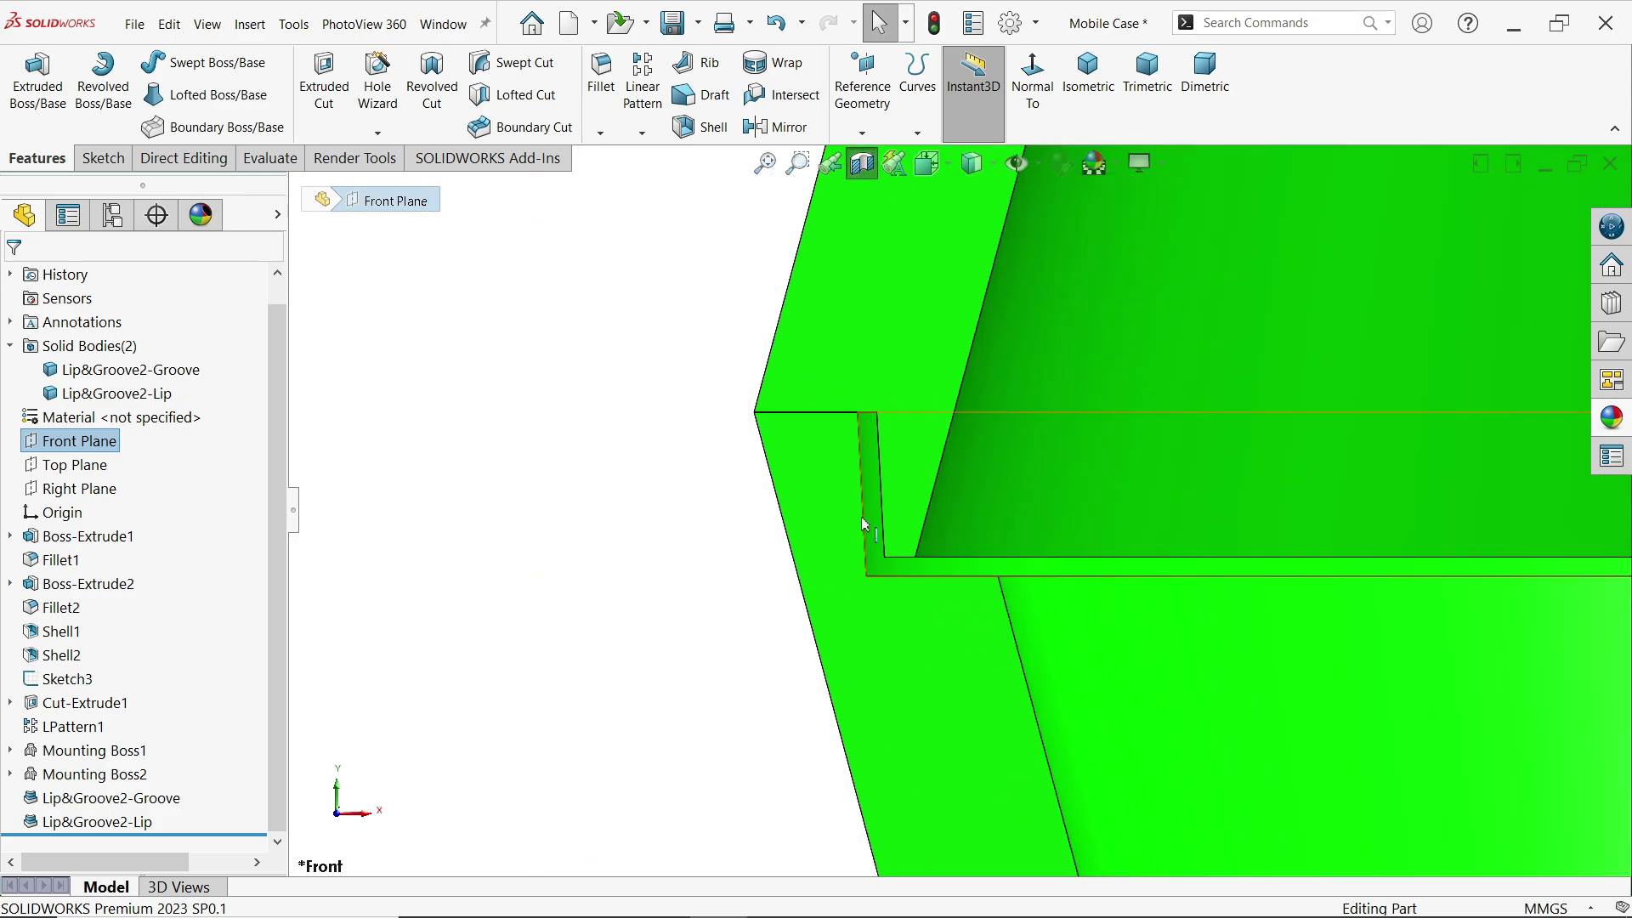
Step: Edit Lip&Groove2-Groove, setting the D gap to 0 and the B spacing to 0
click(85, 797)
click(90, 750)
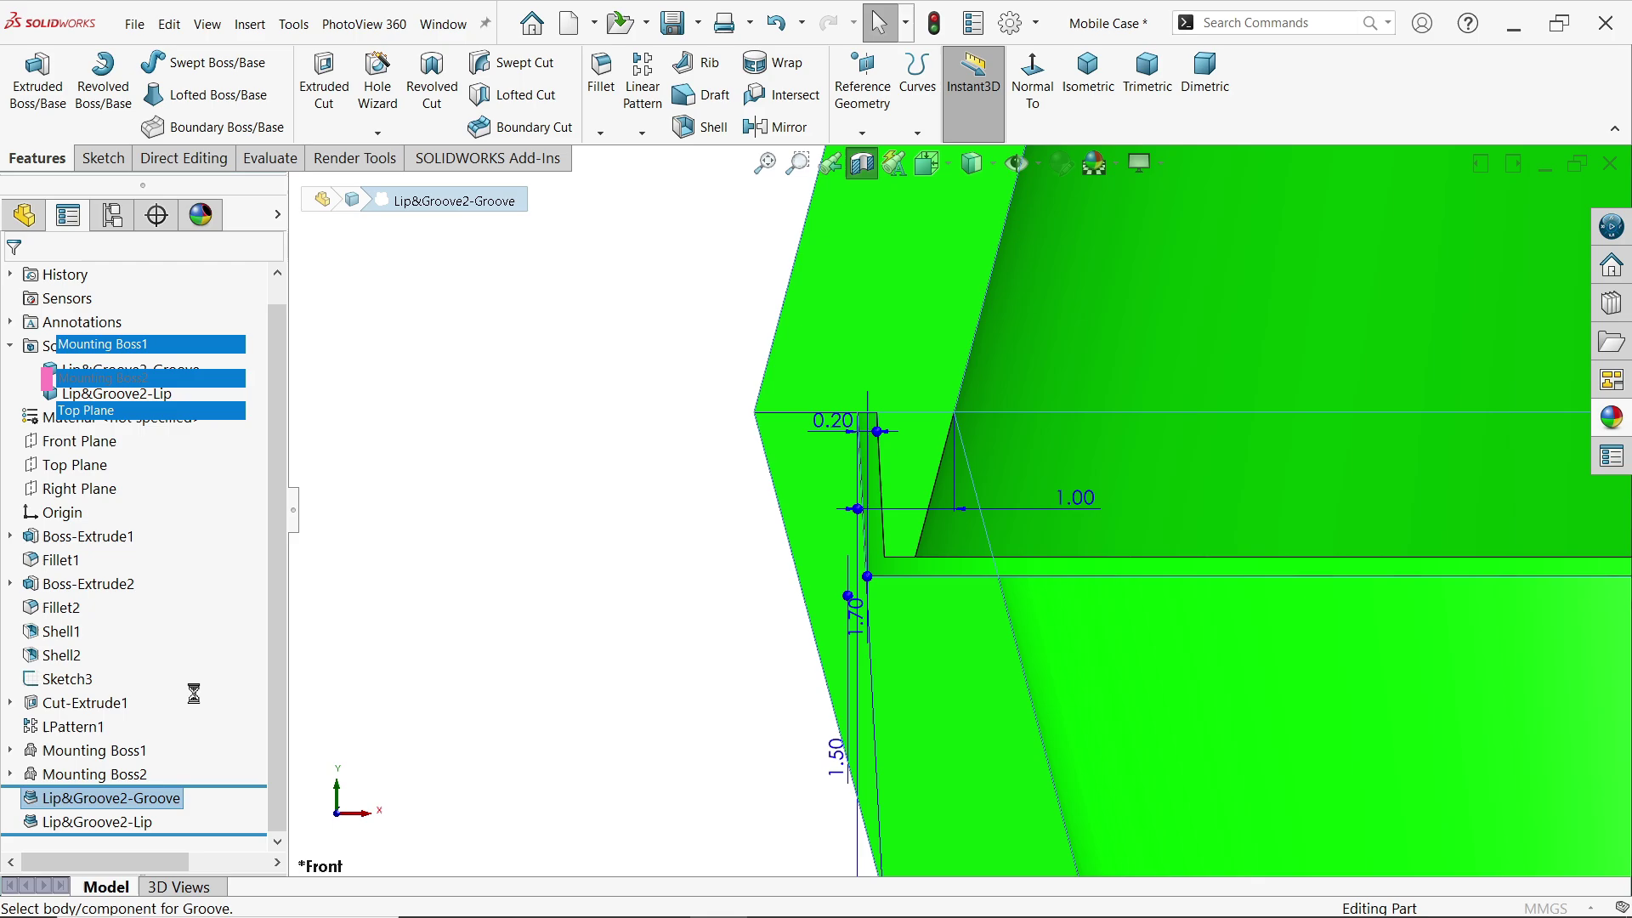
scroll(242, 788, down, 10)
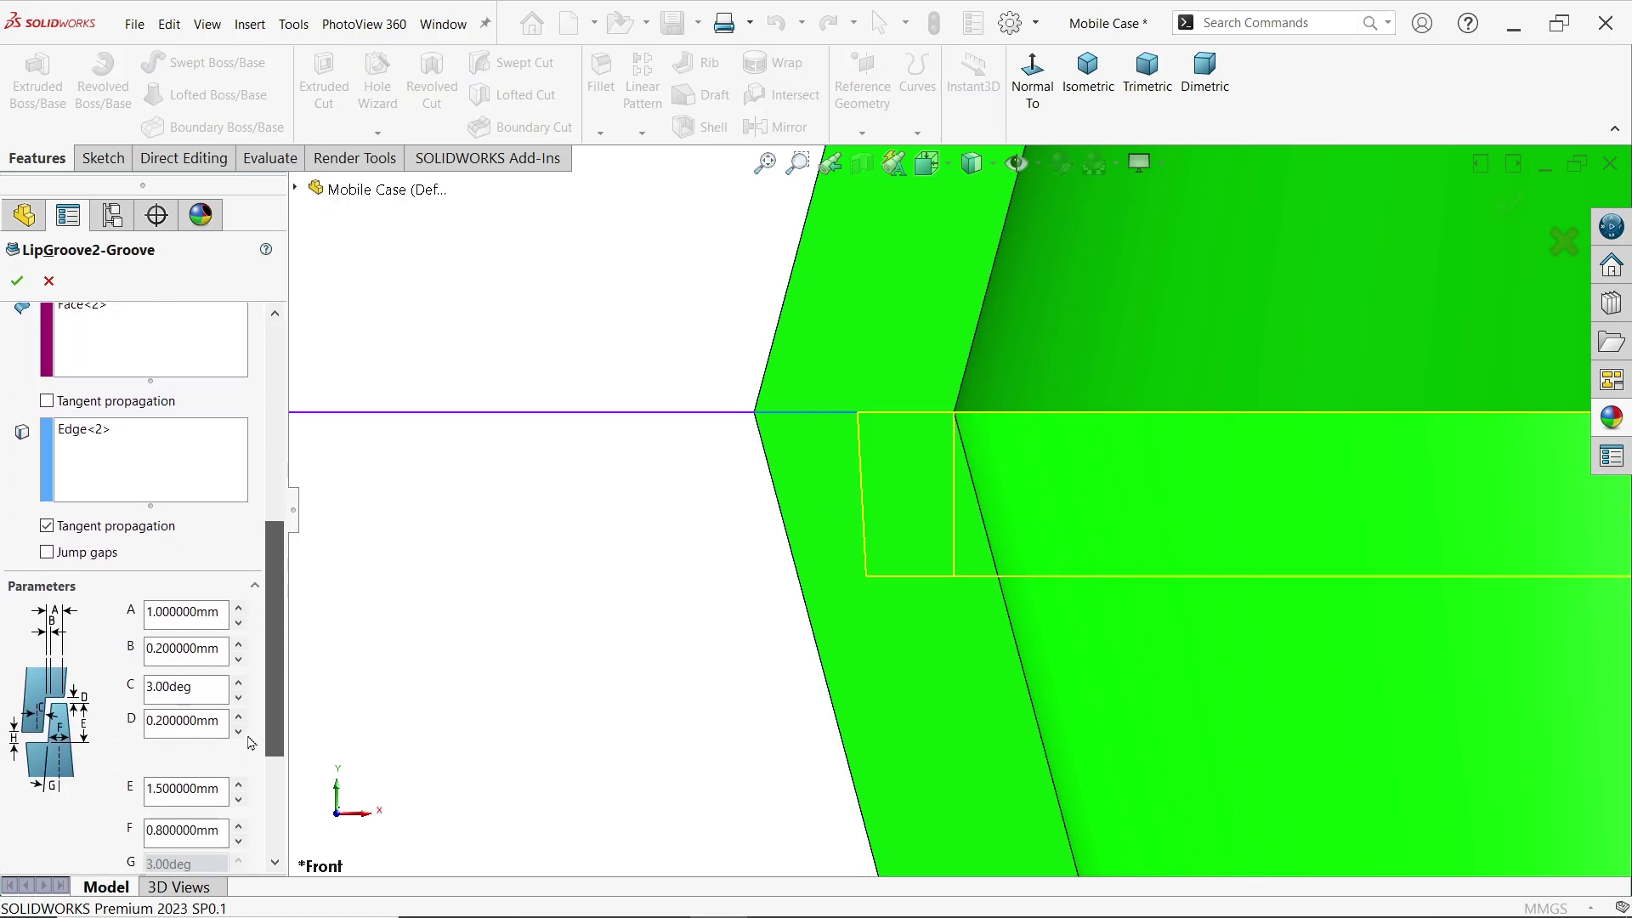
scroll(238, 783, down, 1)
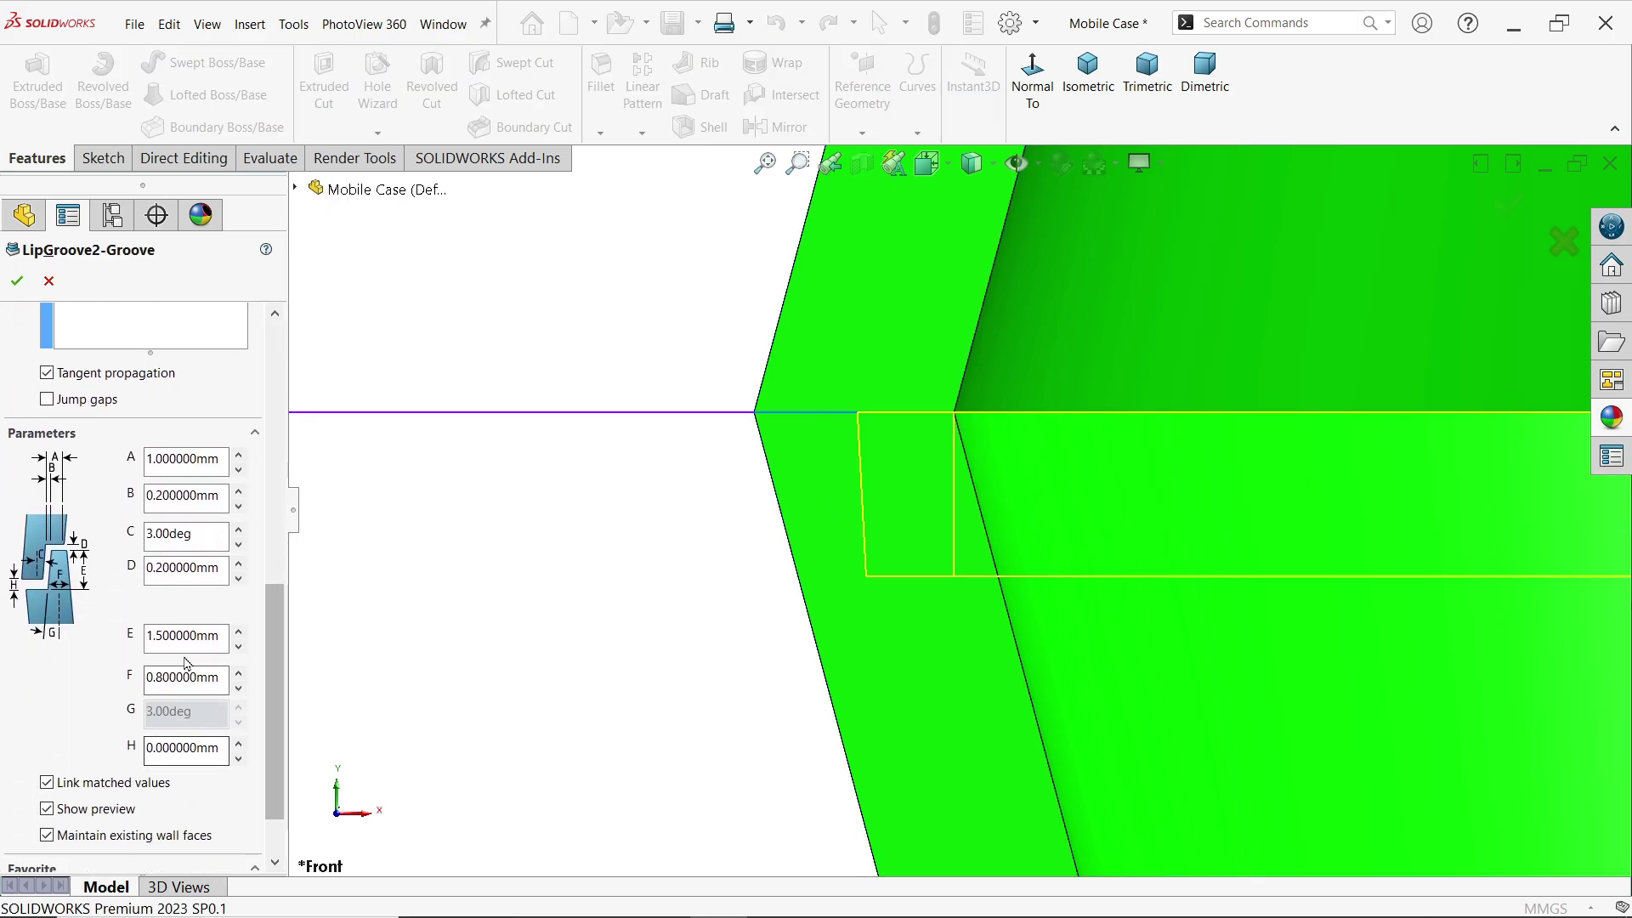
double_click(213, 568)
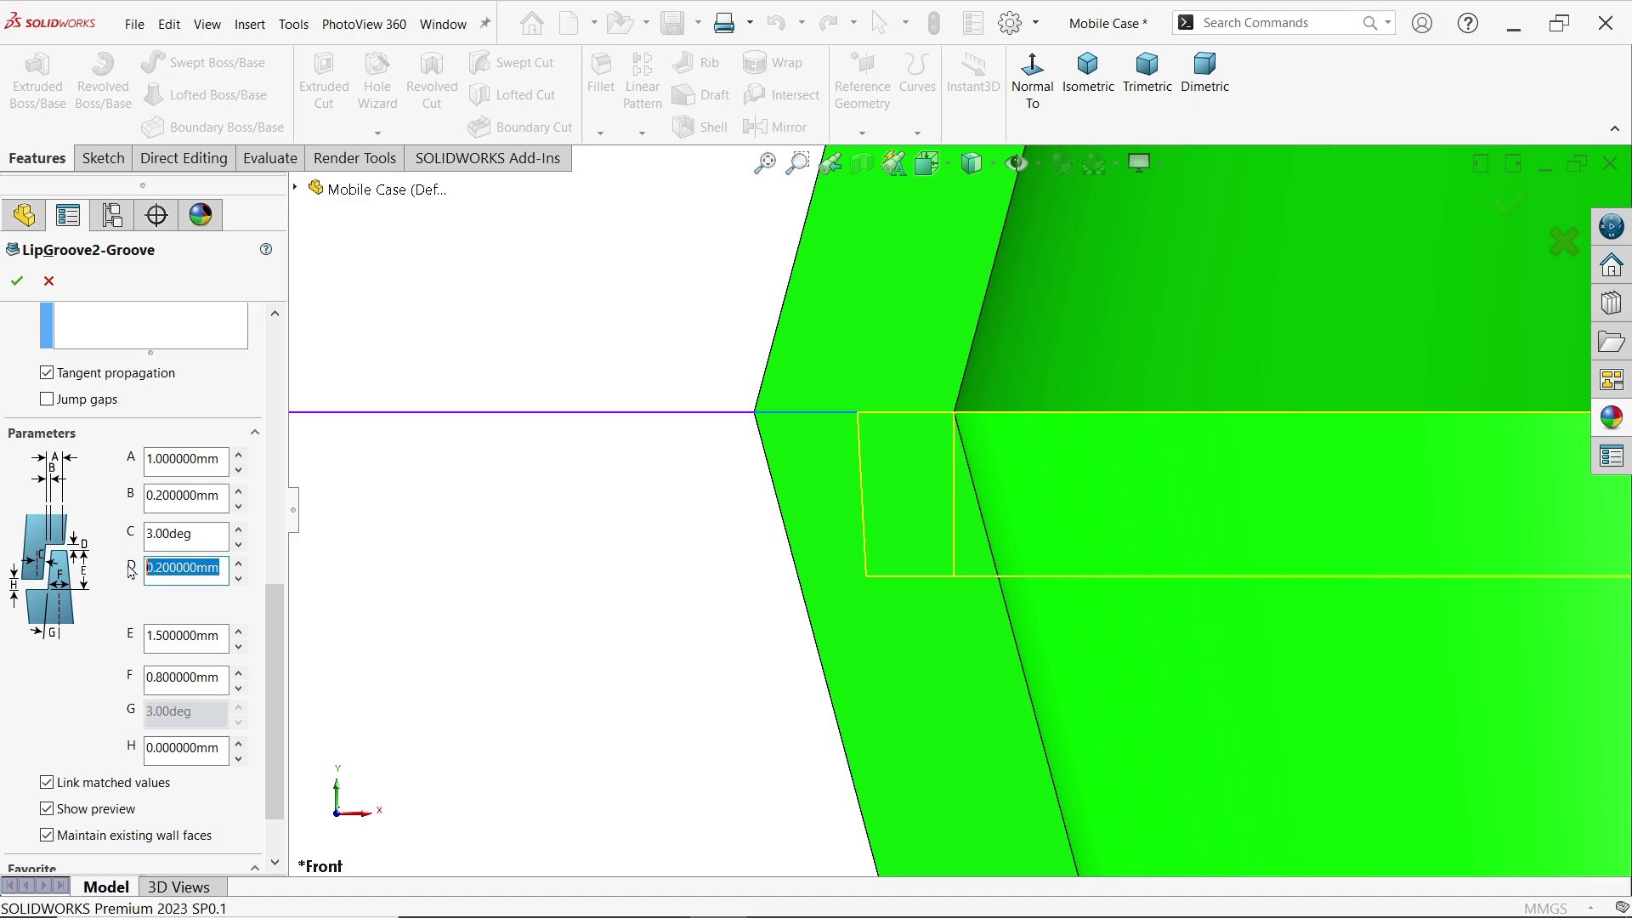
text(0)
double_click(208, 496)
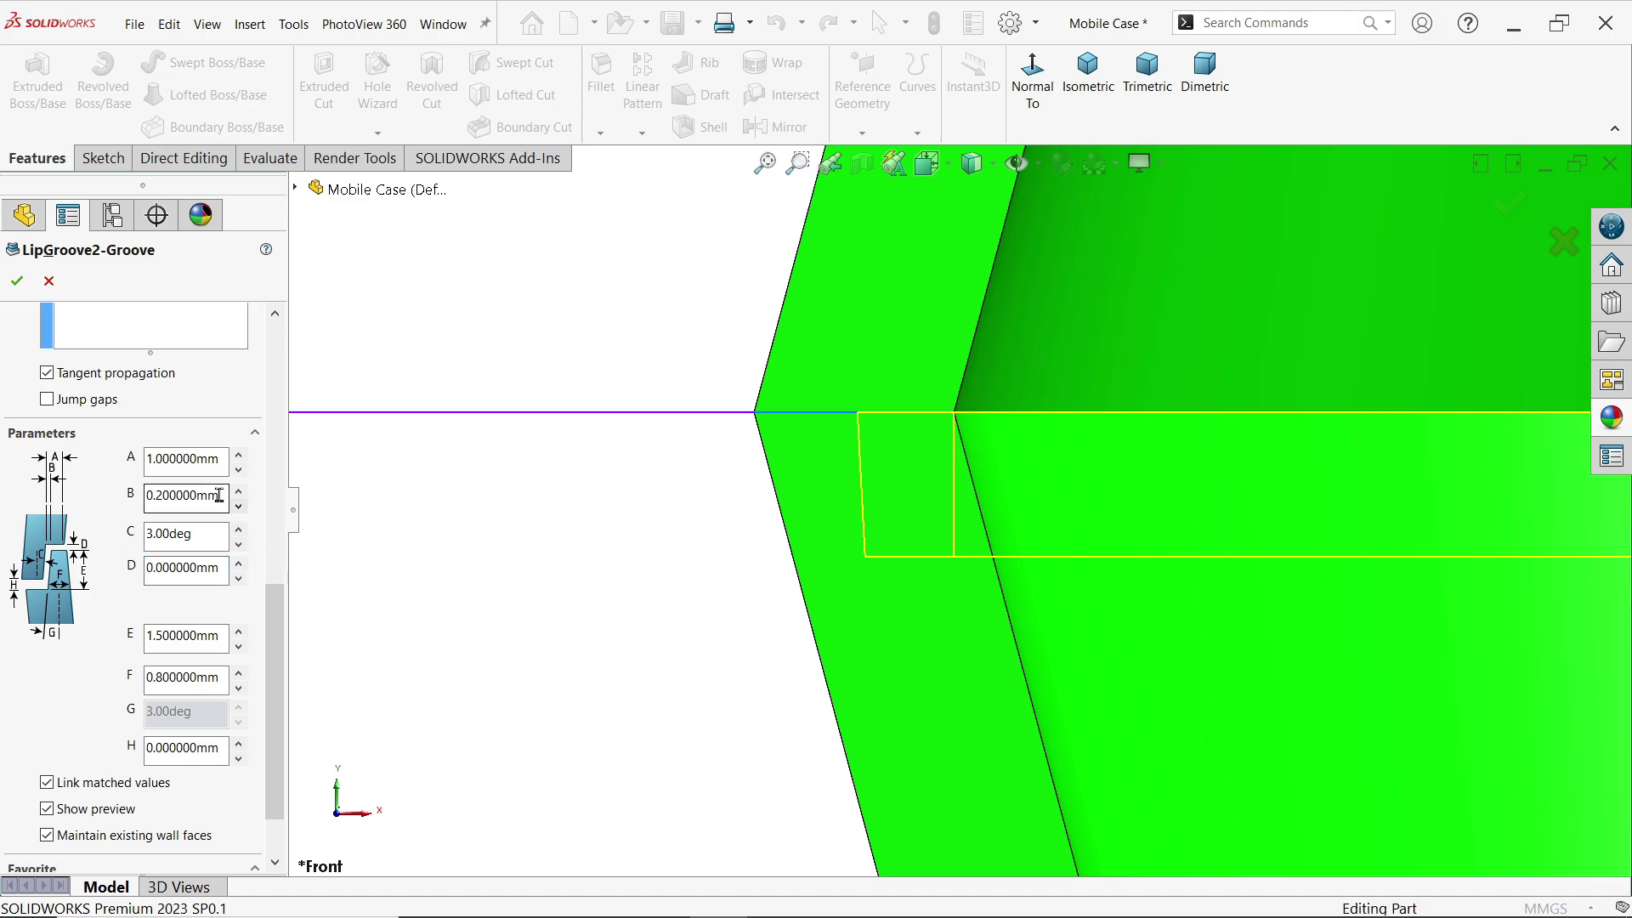
text(0)
Step: Confirm the zero-gap groove and orbit to inspect the notch along the inner wall
click(16, 284)
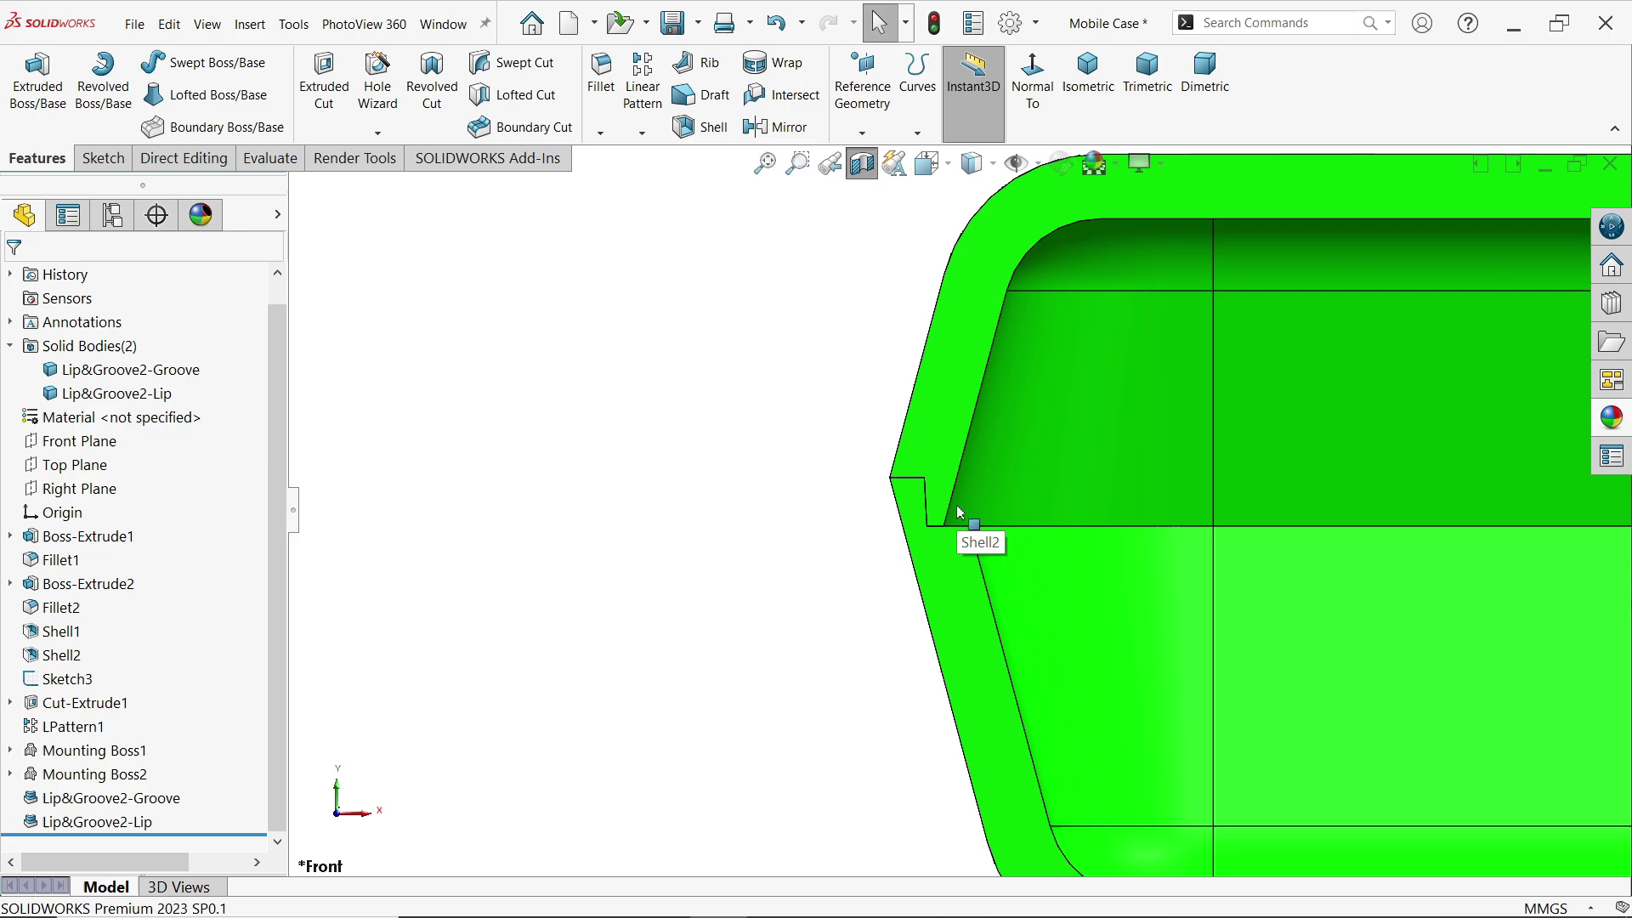
middle_drag(1010, 470, 871, 644)
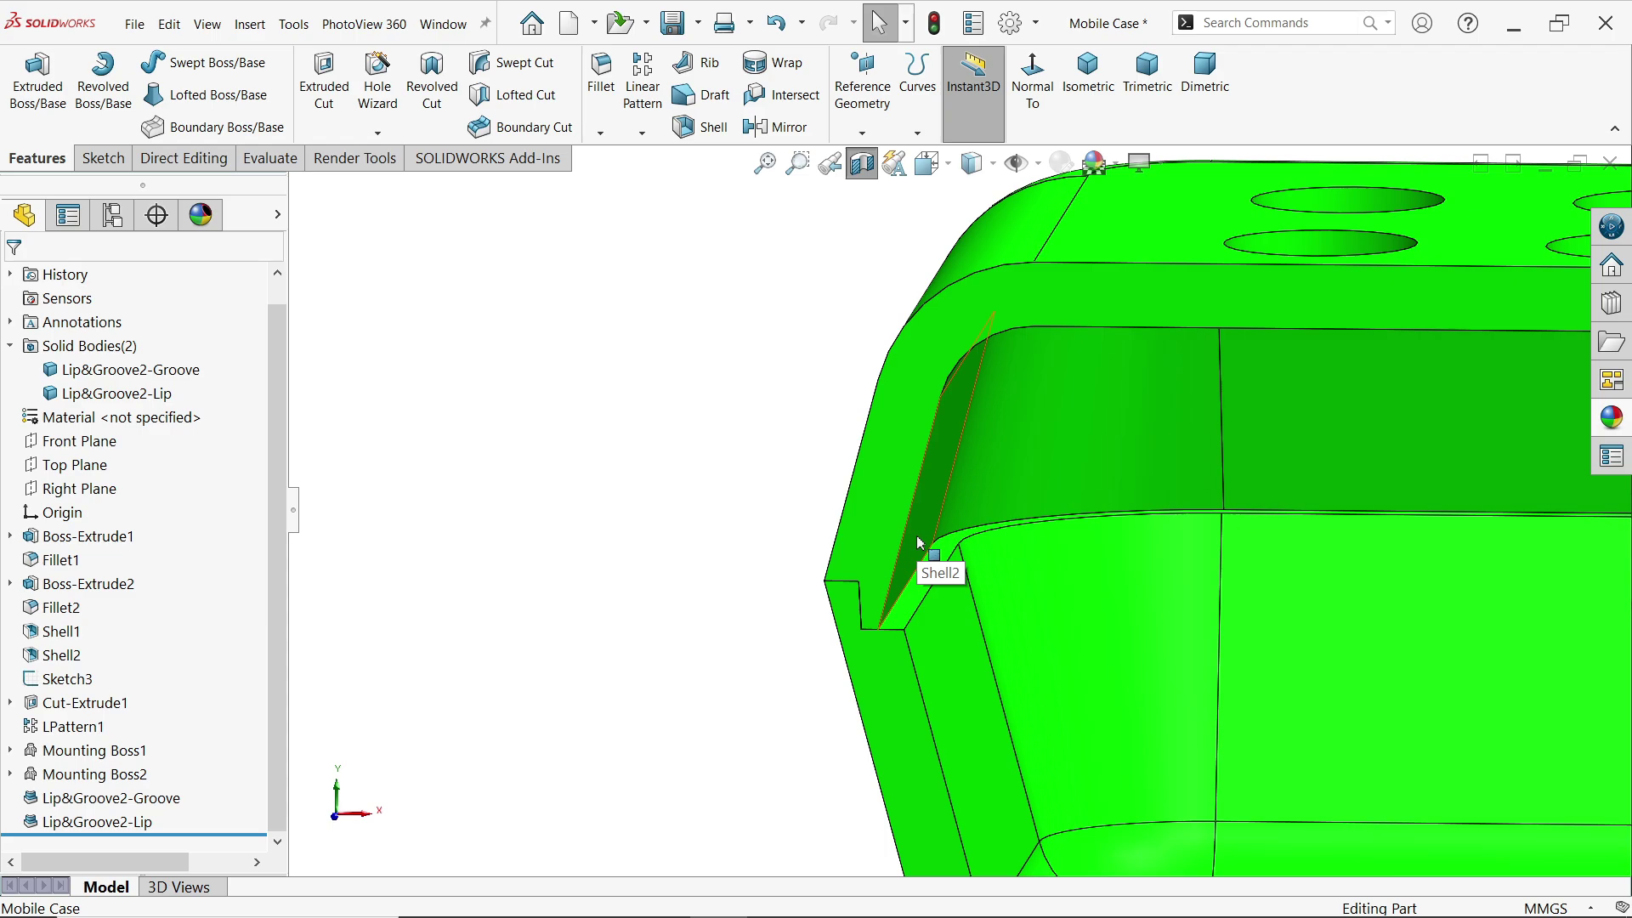
mouse_move(919, 544)
middle_down()
mouse_move(910, 514)
mouse_move(983, 553)
mouse_move(926, 514)
mouse_move(926, 547)
middle_up()
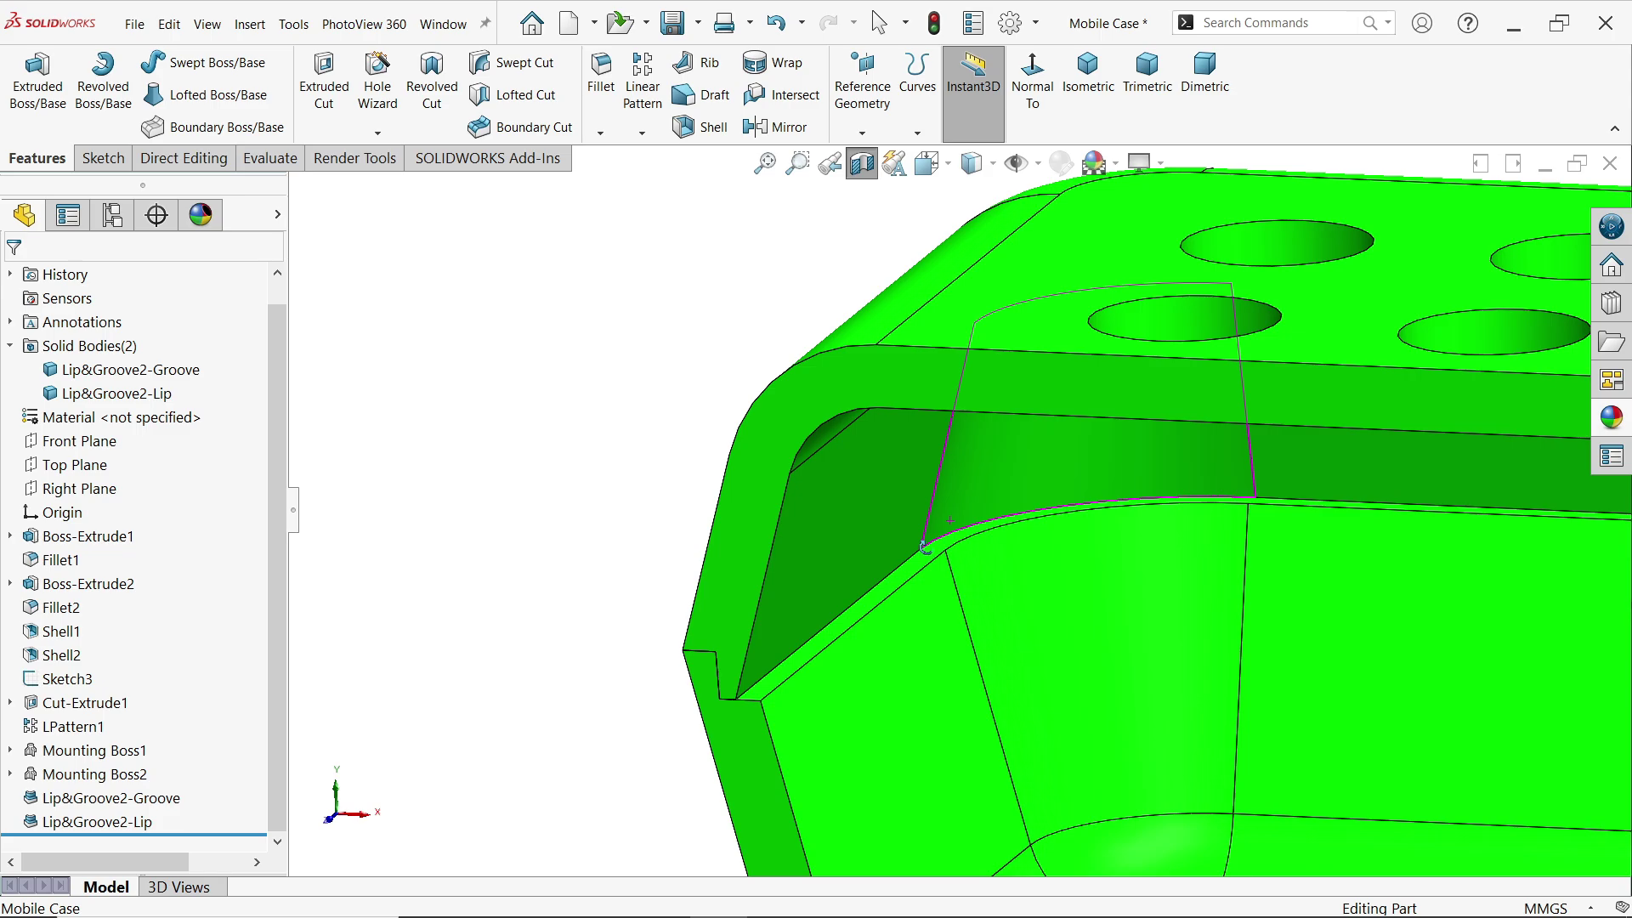